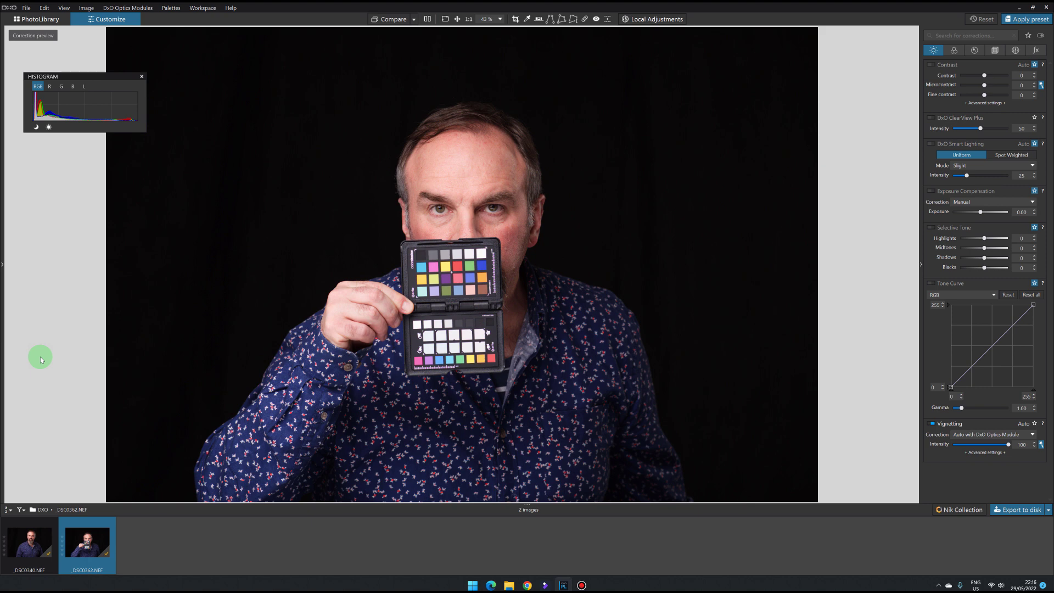
- Set the display ICC profile to Generic Profile (sRGB) in Preferences and confirm with OK
click(44, 8)
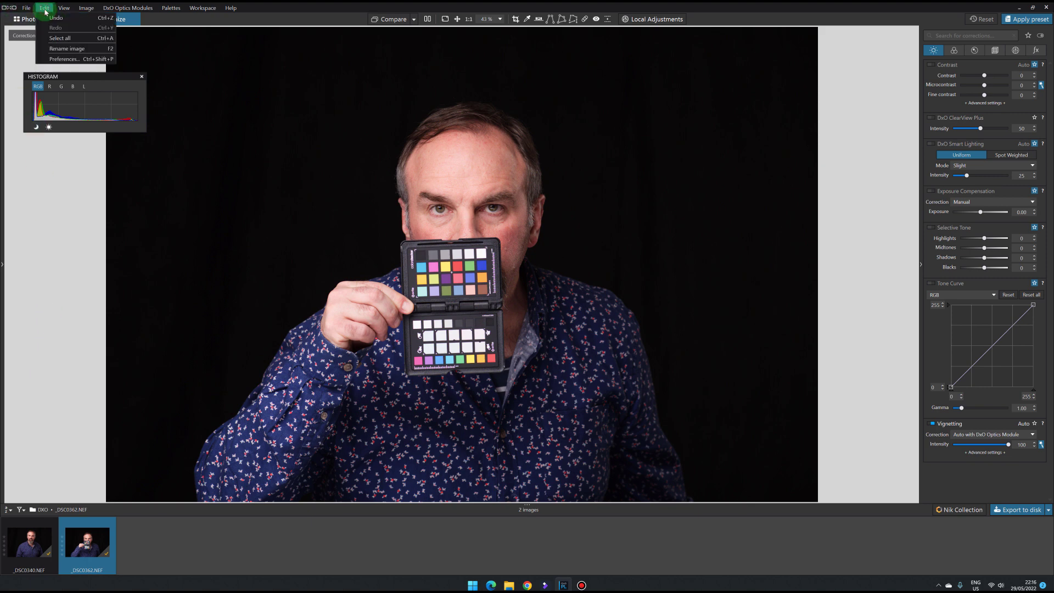
click(55, 59)
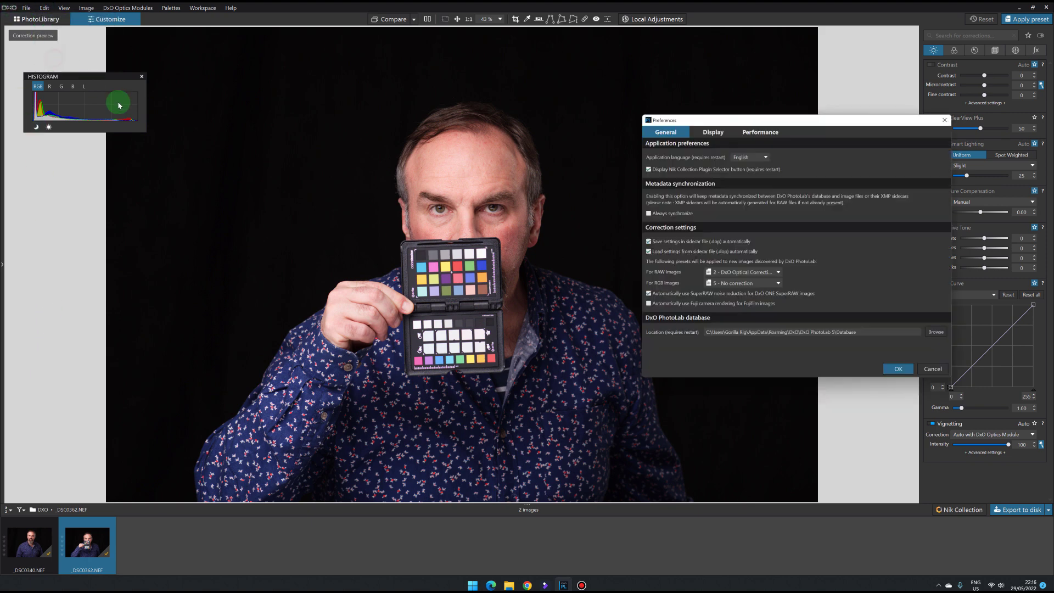
drag(729, 118, 646, 123)
click(710, 127)
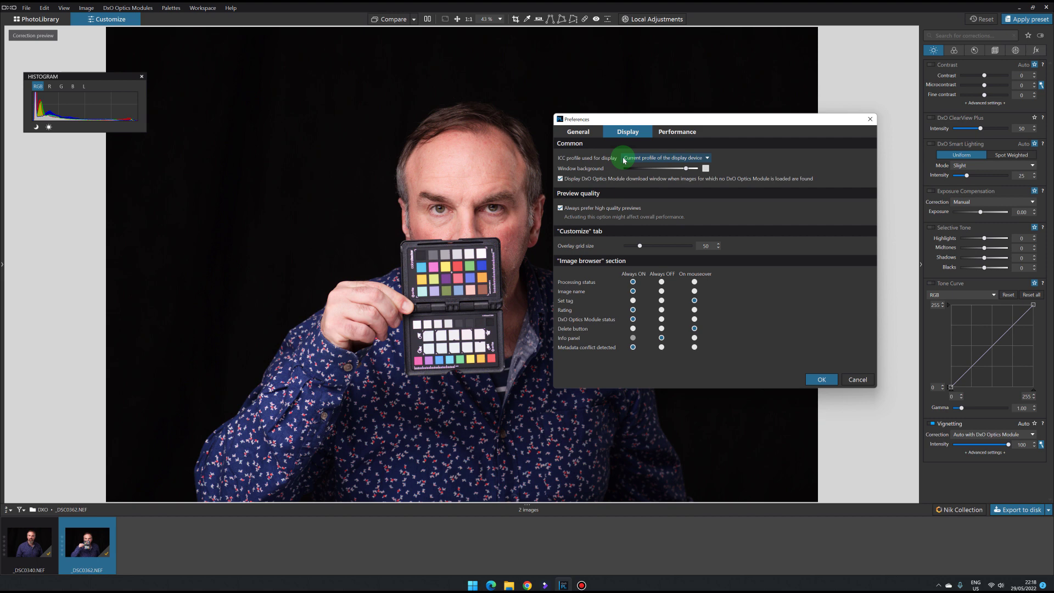
click(648, 159)
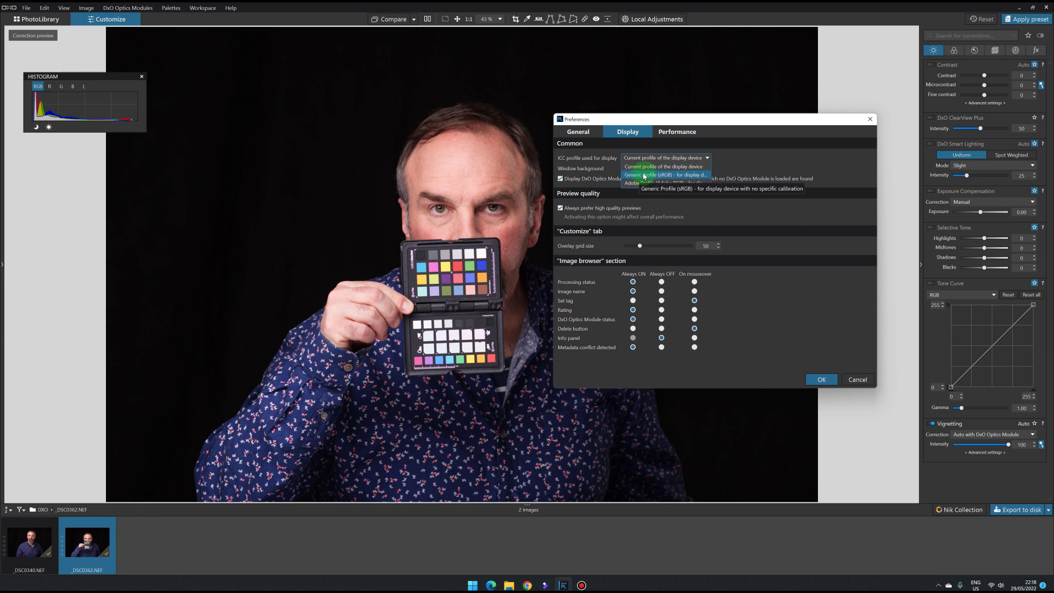
click(640, 175)
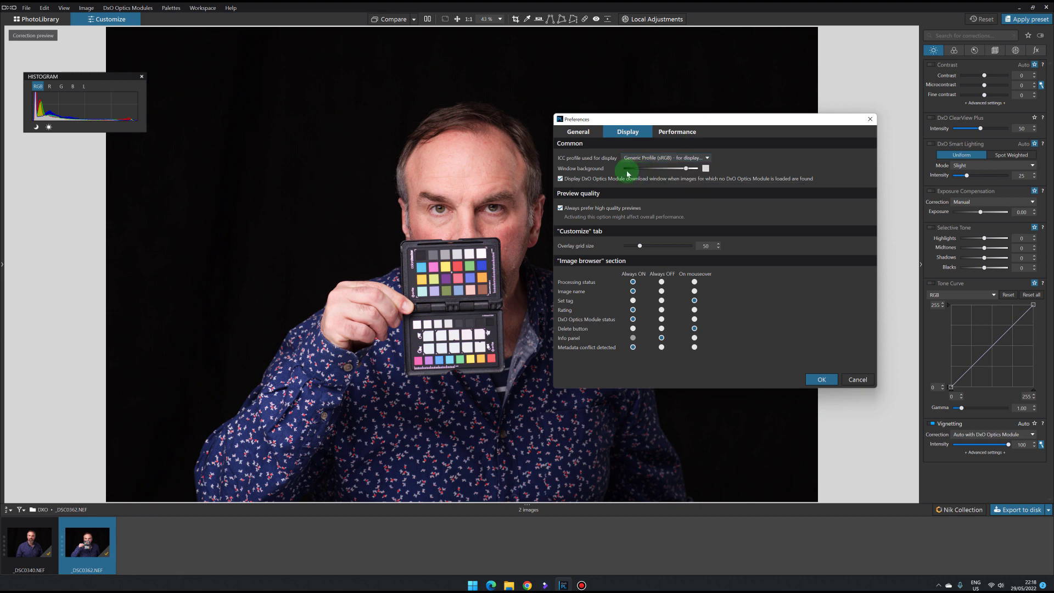
click(837, 383)
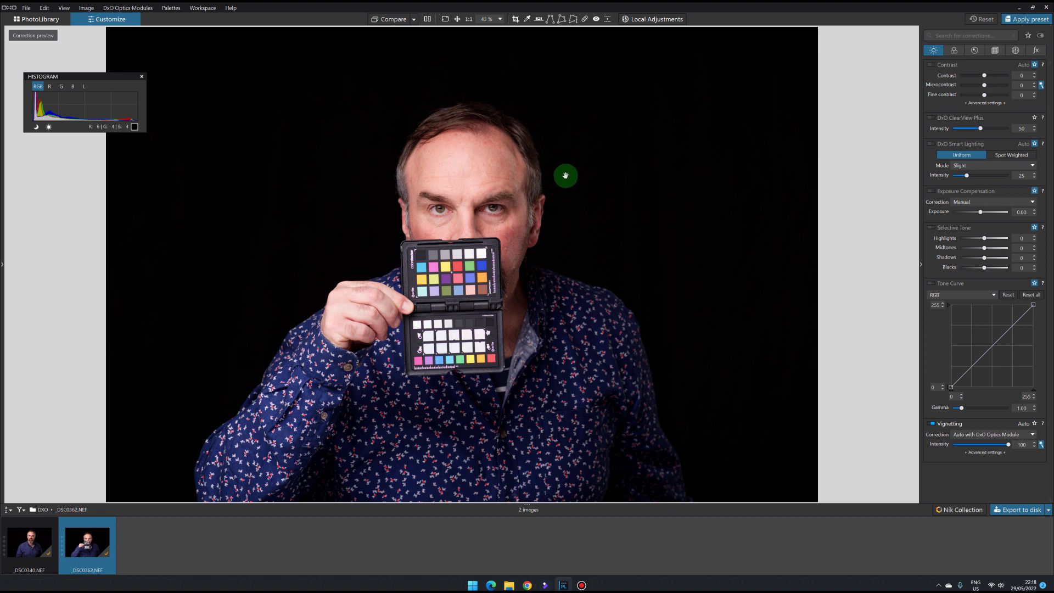
click(44, 8)
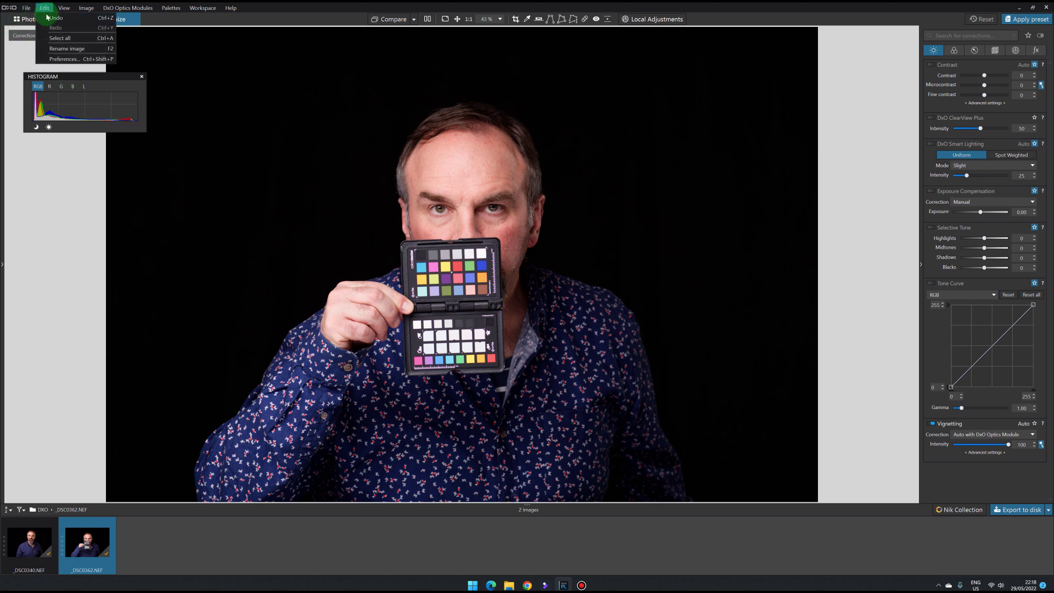
- Restore the display ICC profile to 'Current profile of the display device' and confirm
click(58, 59)
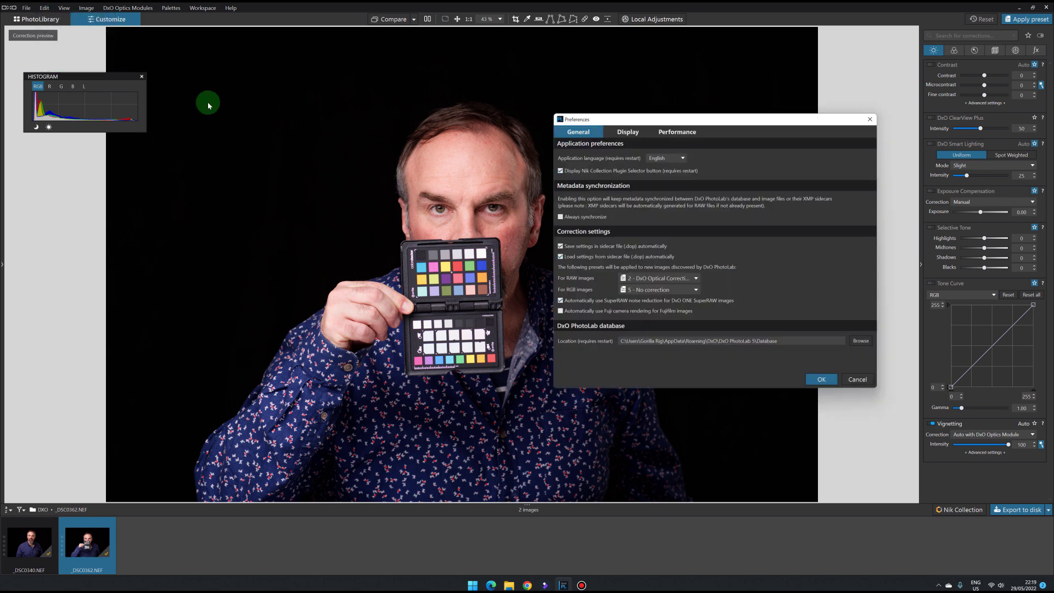
click(622, 133)
click(646, 159)
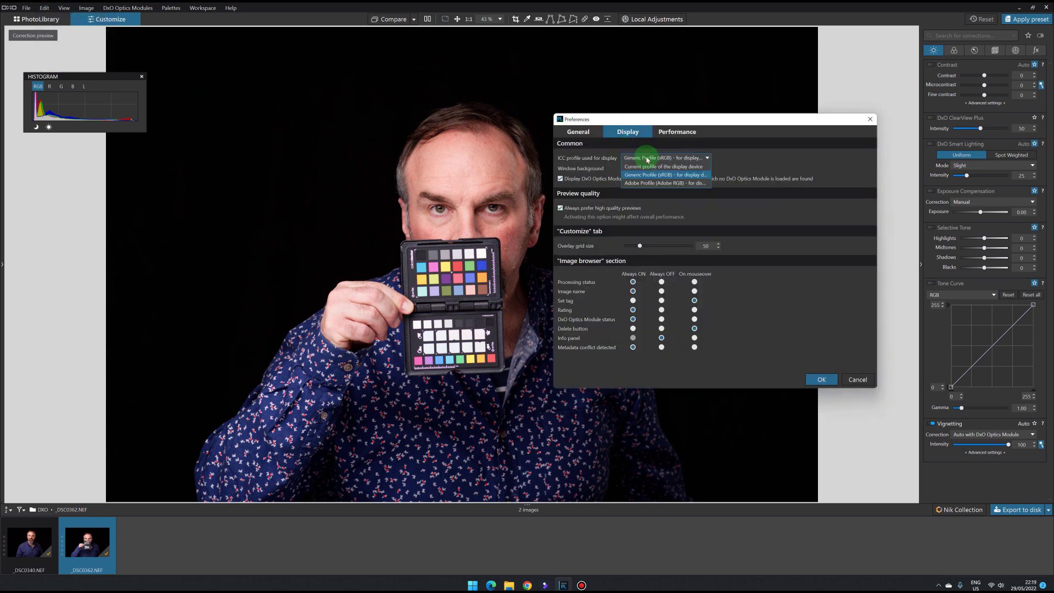
click(641, 166)
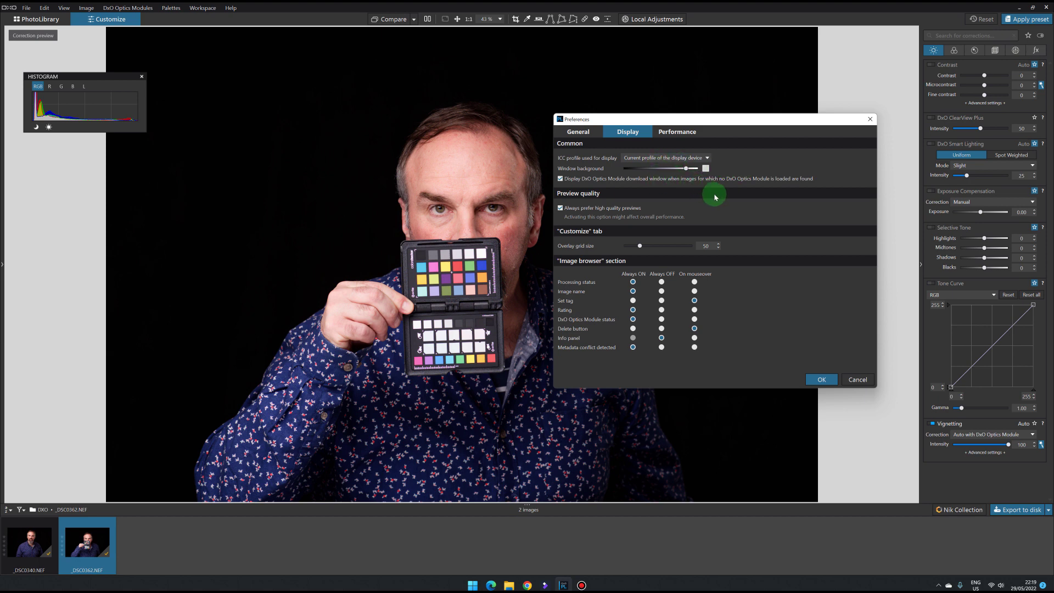
click(821, 379)
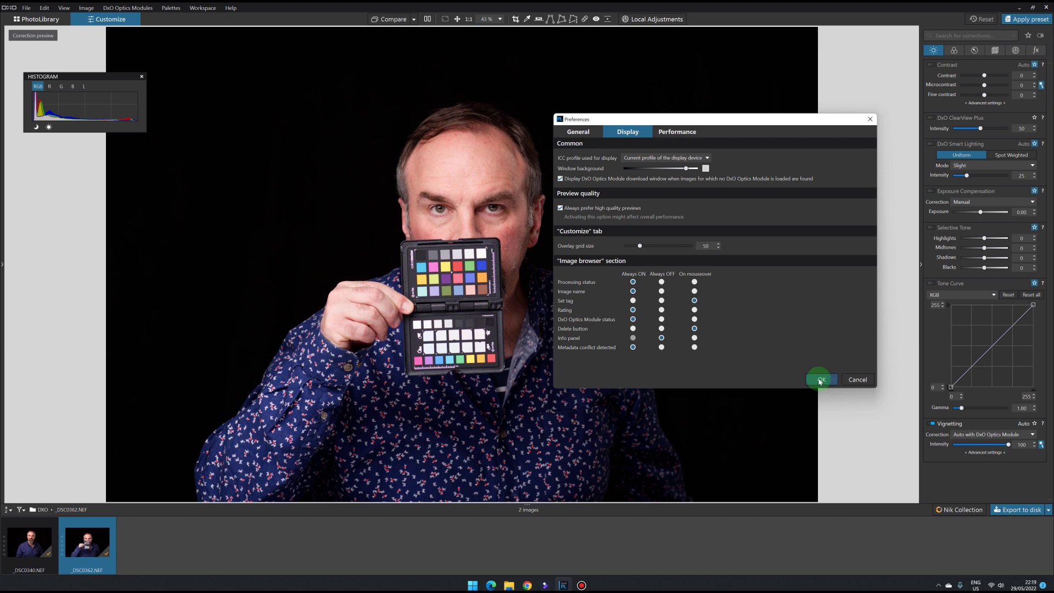
click(820, 380)
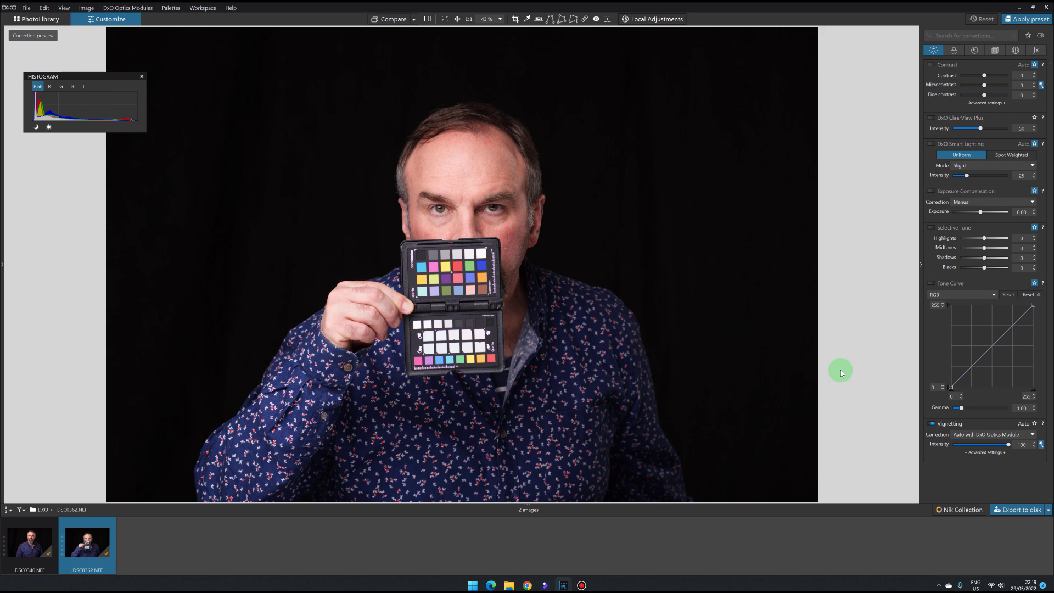
- Launch ColorChecker Camera Calibration by searching 'camer' from the Start menu
key(super)
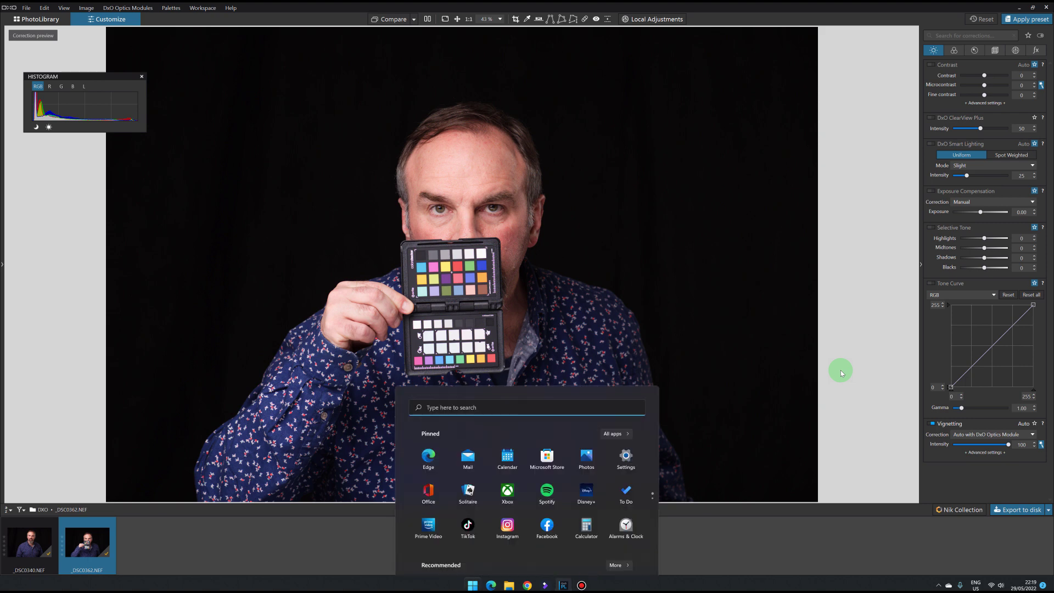
text(camer)
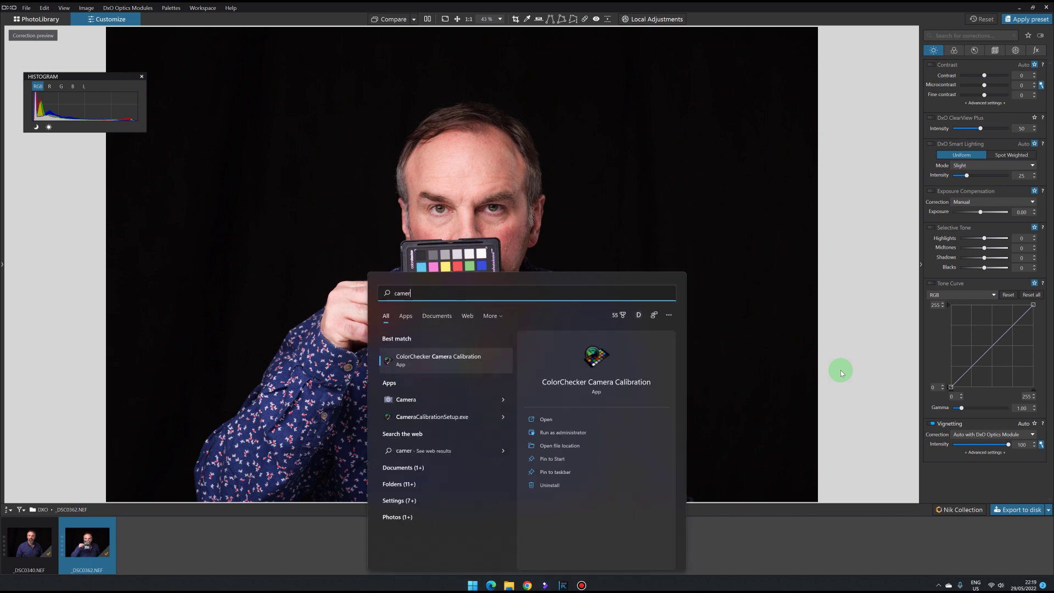
key(Return)
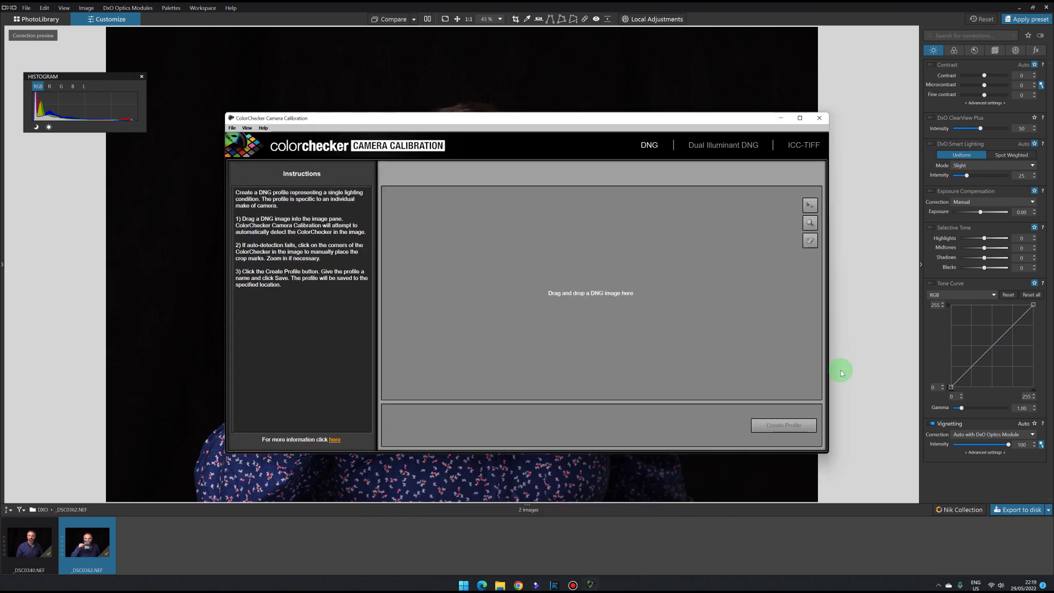
click(781, 117)
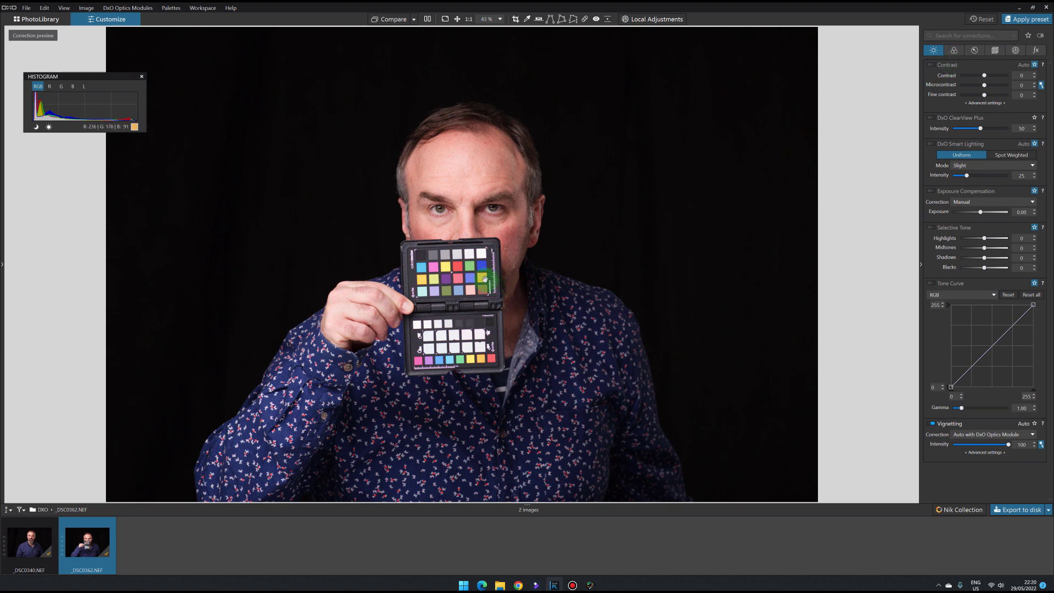
- Apply the '5 - No correction' general-purpose preset to _DSC0362.NEF
click(1026, 22)
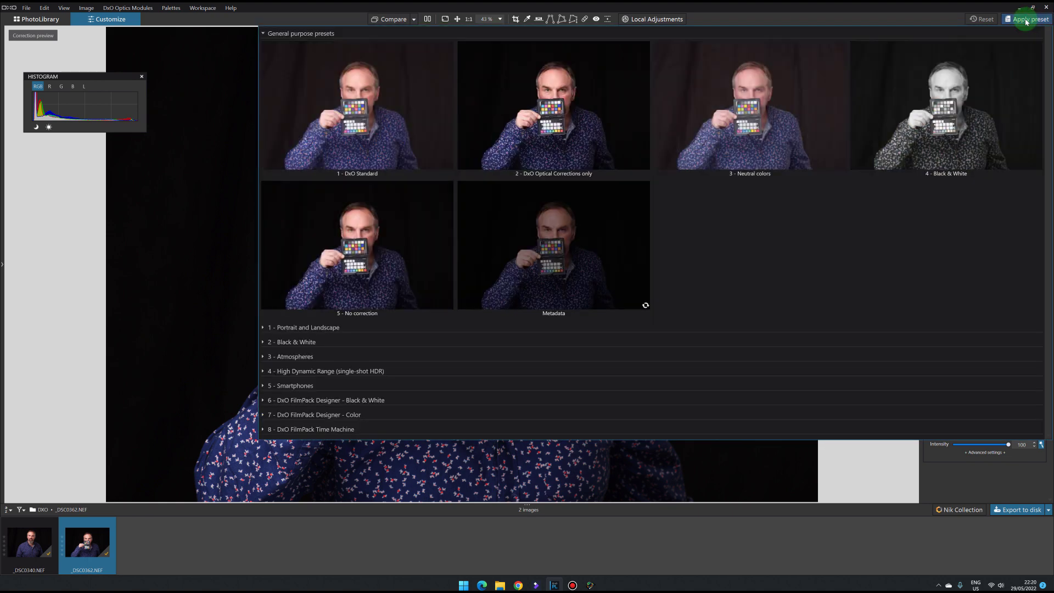
click(358, 235)
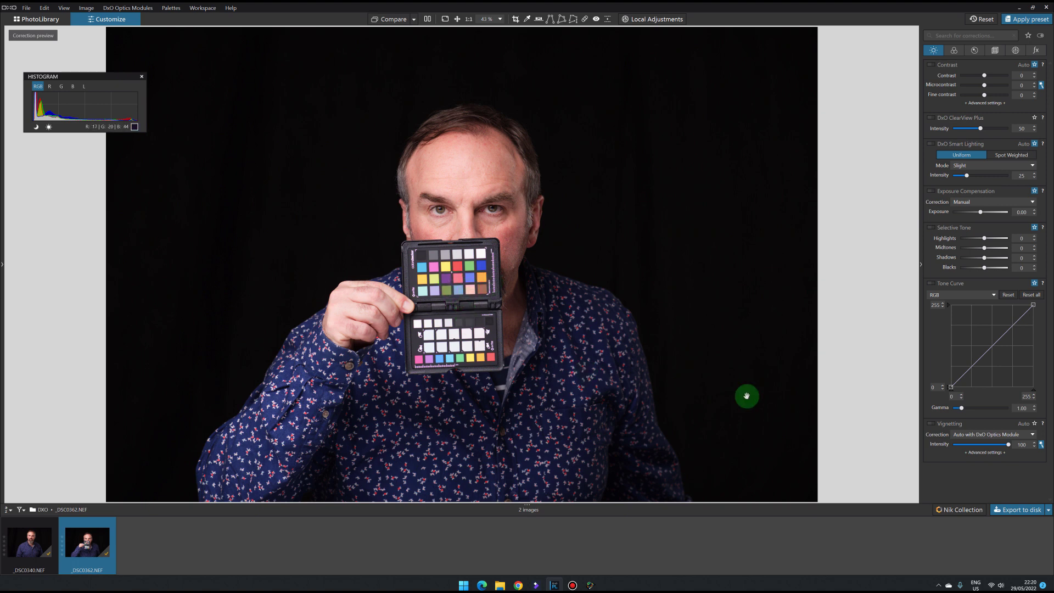
click(1017, 510)
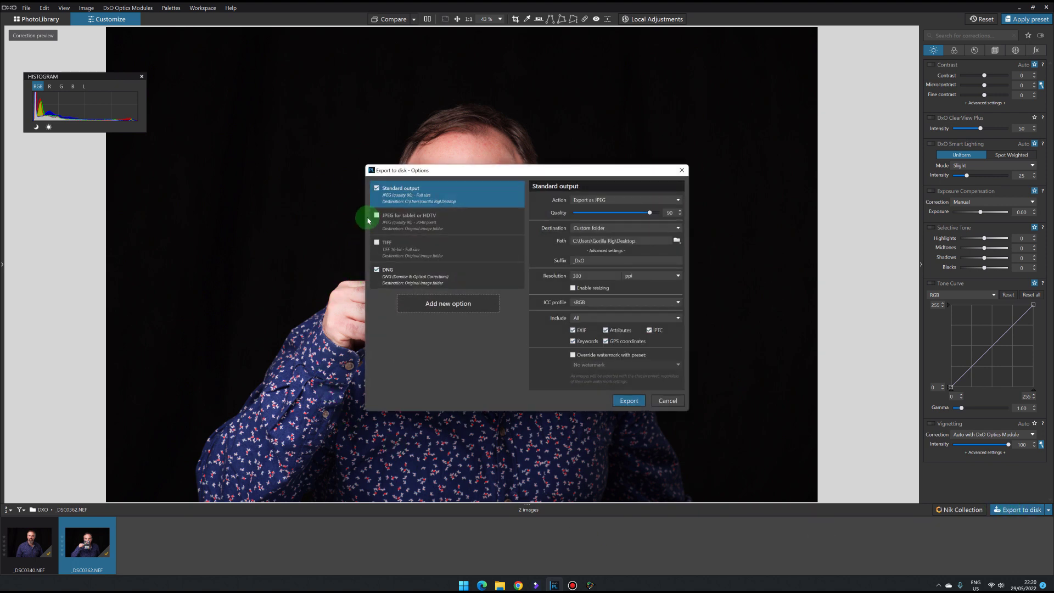
- Export the portrait as DNG (Denoise & Optical Corrections only) with Standard output unchecked
click(376, 188)
click(380, 290)
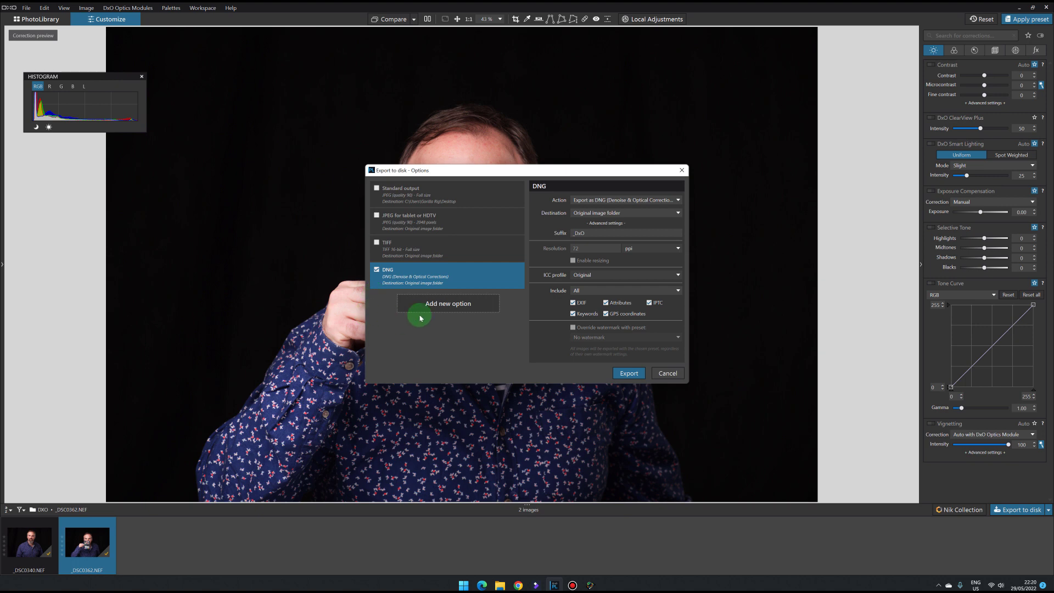
click(593, 201)
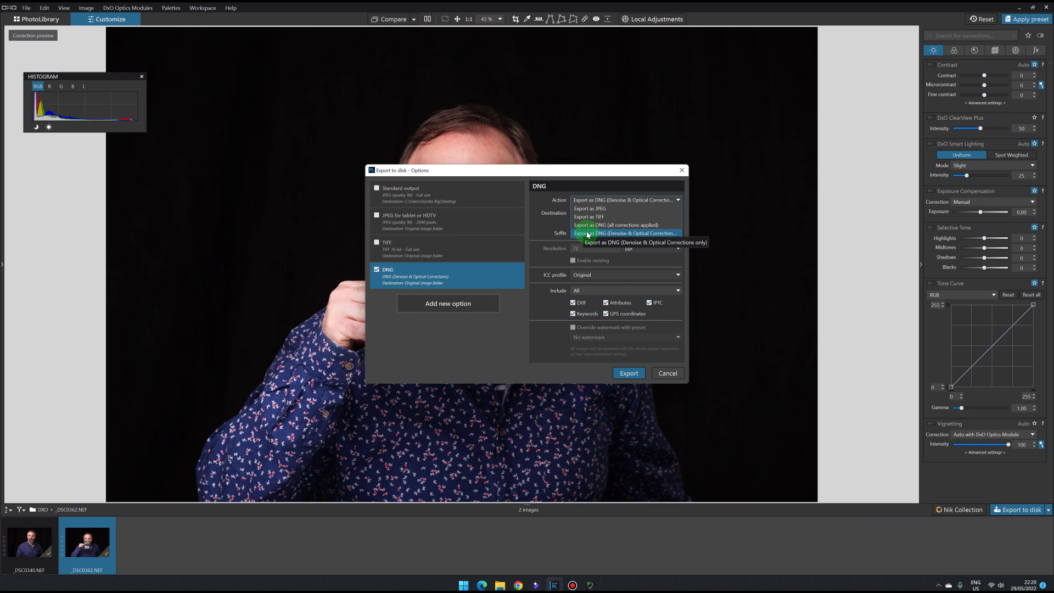
click(529, 234)
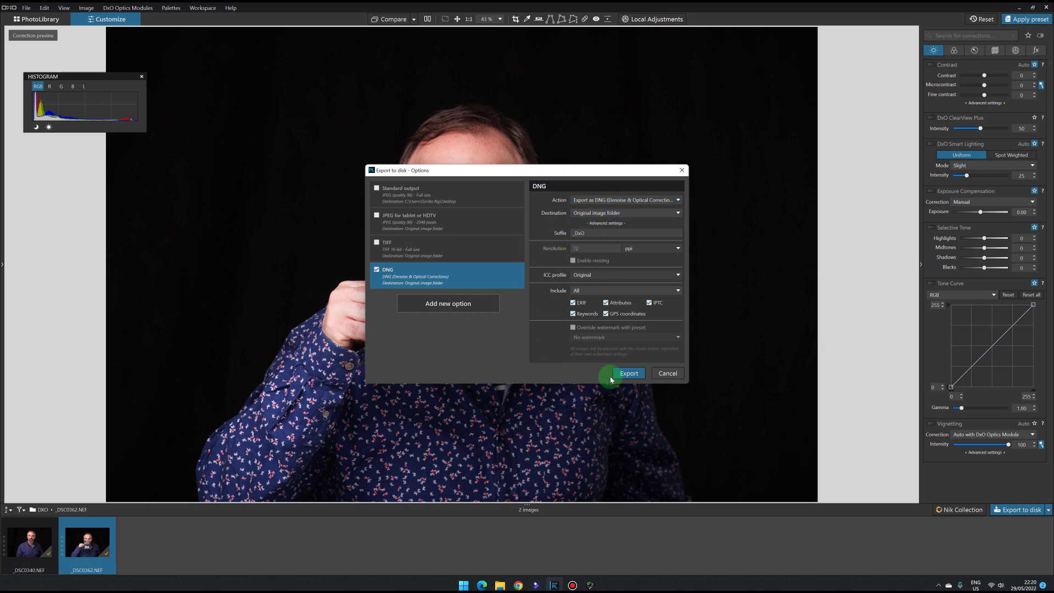
click(629, 374)
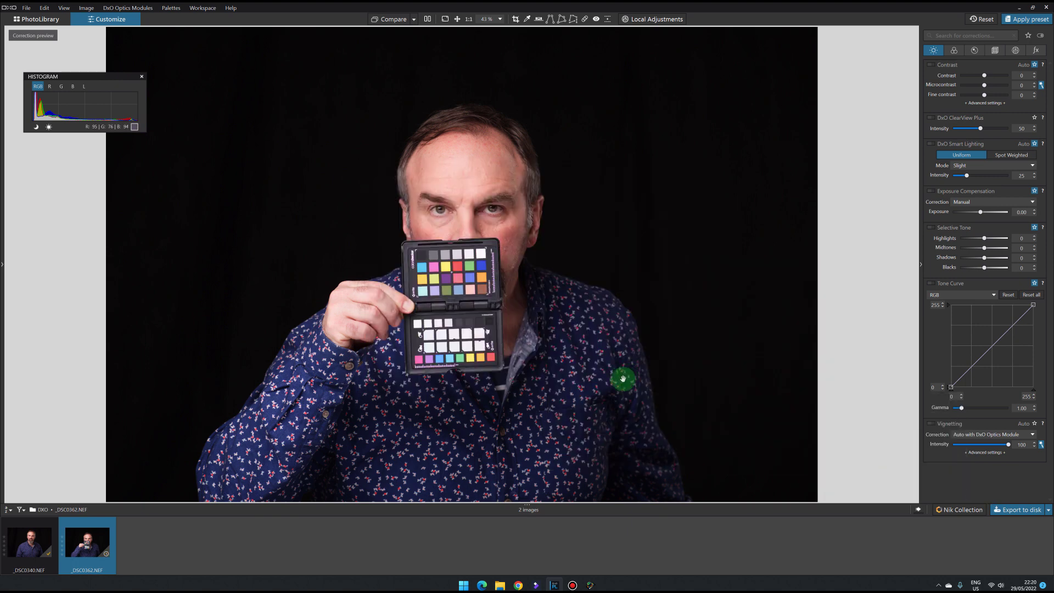
click(918, 509)
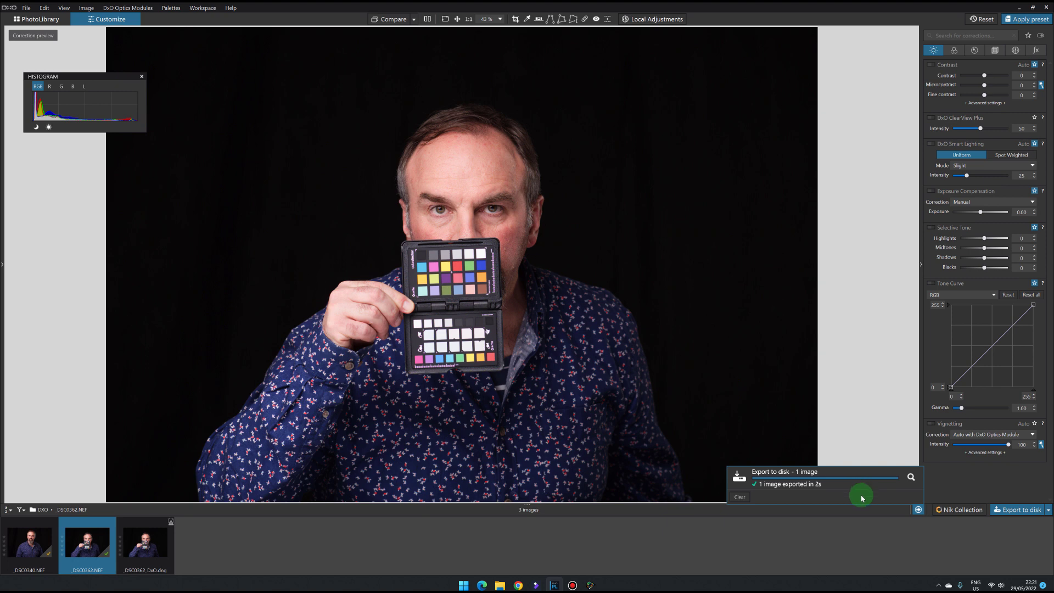
- Reveal _DSC0362_DxO in the DXO folder, minimize PhotoLab, and restore ColorChecker
click(910, 477)
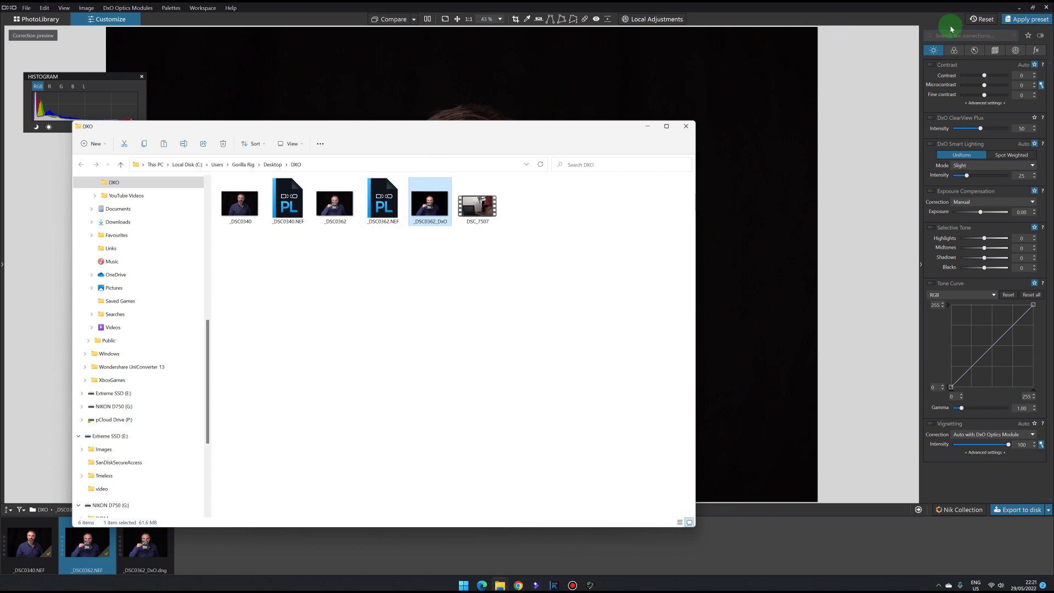
click(1019, 8)
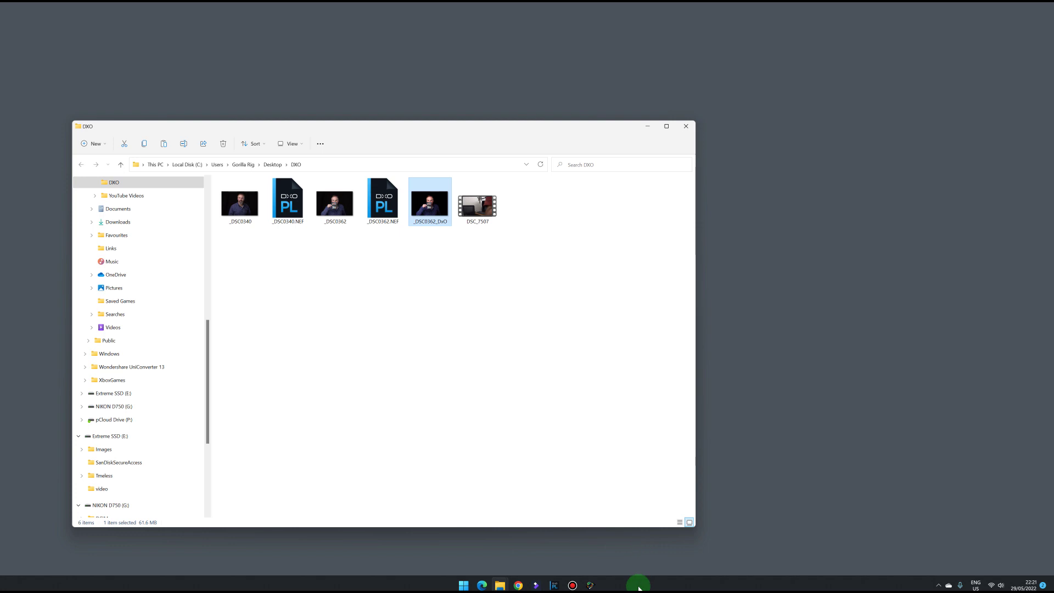
click(592, 585)
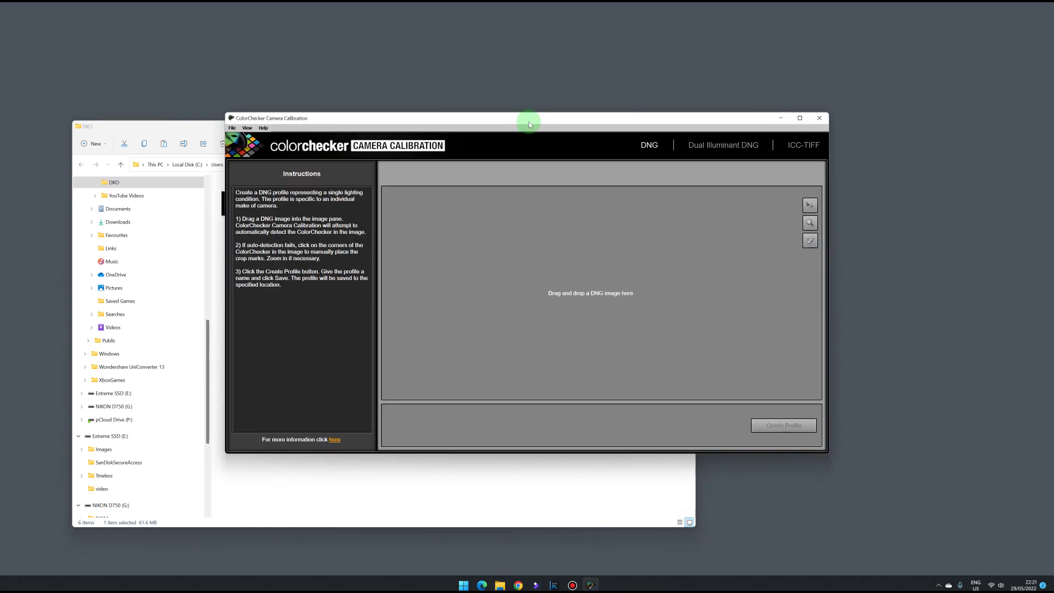
- Position the ColorChecker window to the right of the Explorer DXO folder window
drag(543, 117, 698, 120)
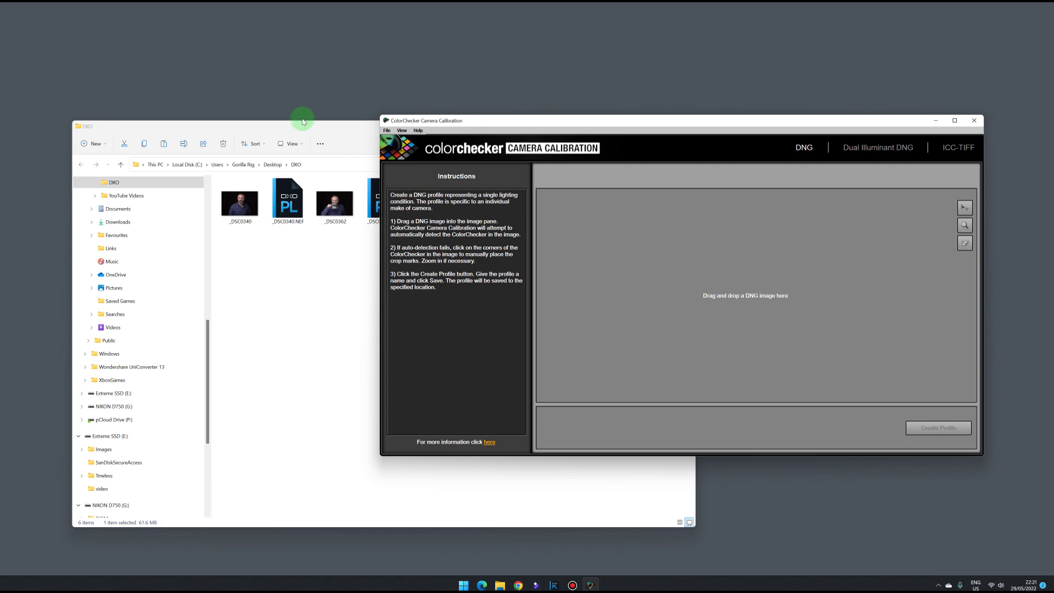
drag(302, 118, 274, 128)
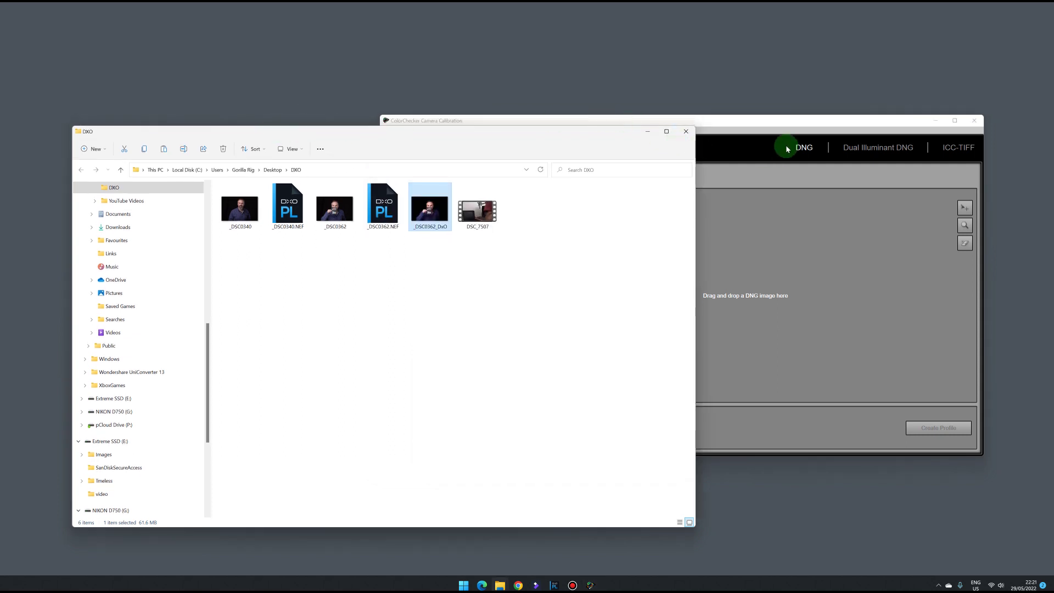
click(770, 138)
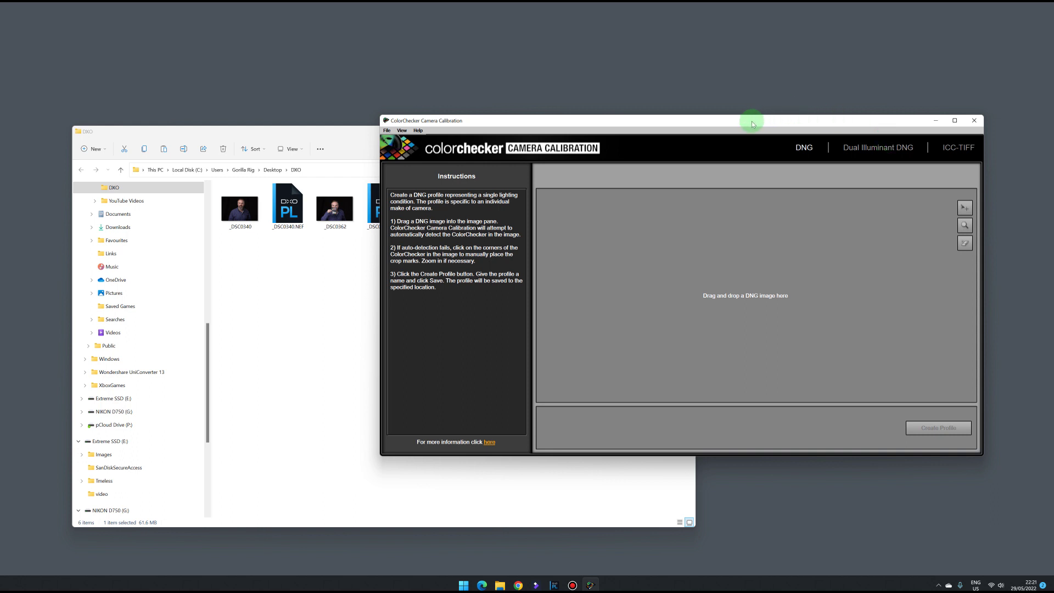
mouse_move(752, 124)
mouse_down()
mouse_move(741, 122)
mouse_move(755, 128)
mouse_up()
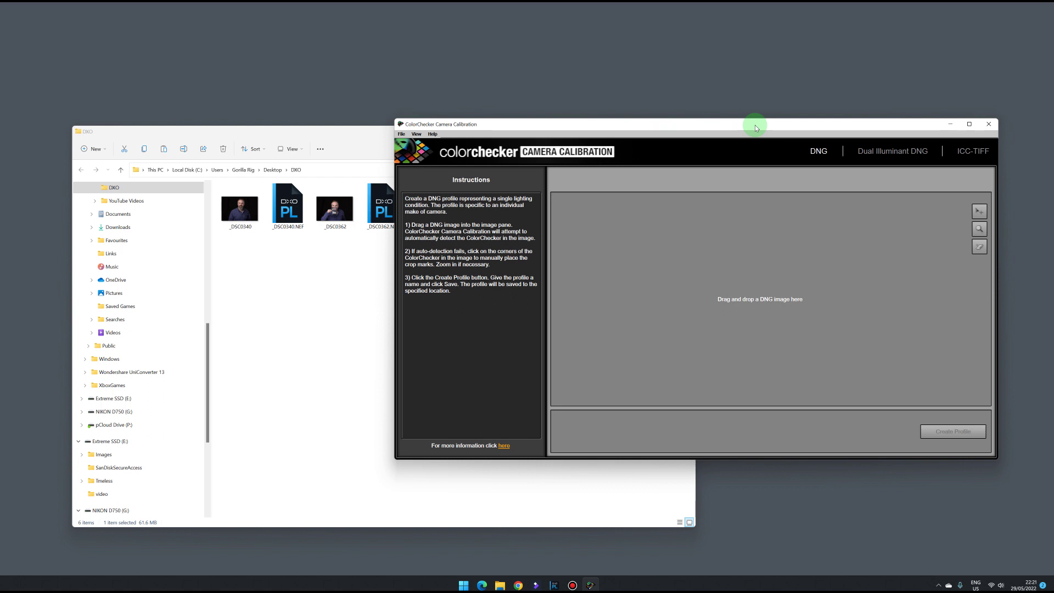
drag(756, 128, 760, 130)
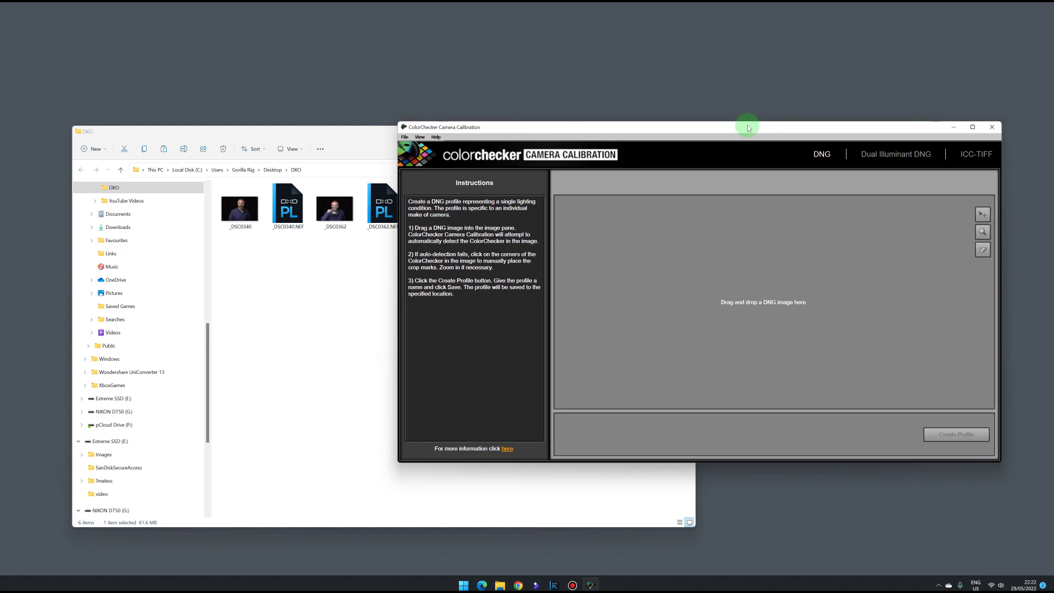
click(358, 131)
- Drag _DSC0362_DxO.dng into the ColorChecker DNG pane and start creating the profile
click(429, 217)
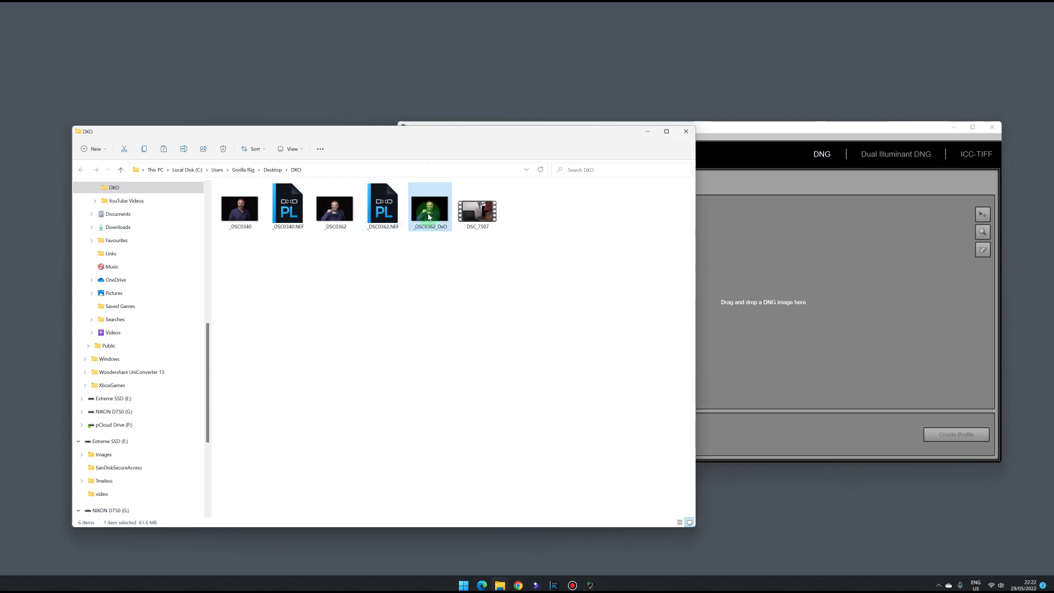
drag(429, 217, 779, 324)
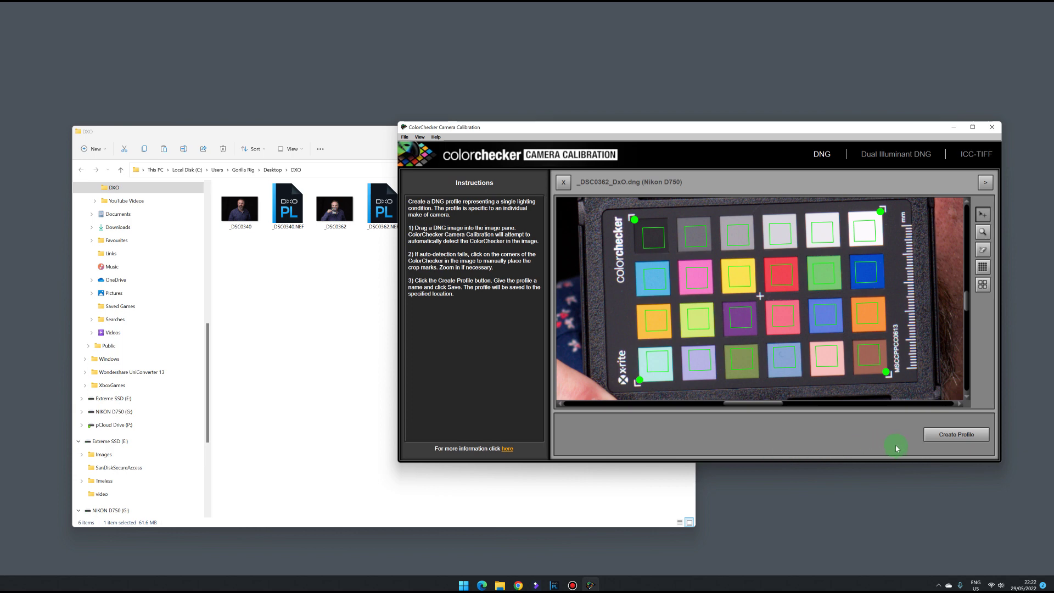
click(952, 439)
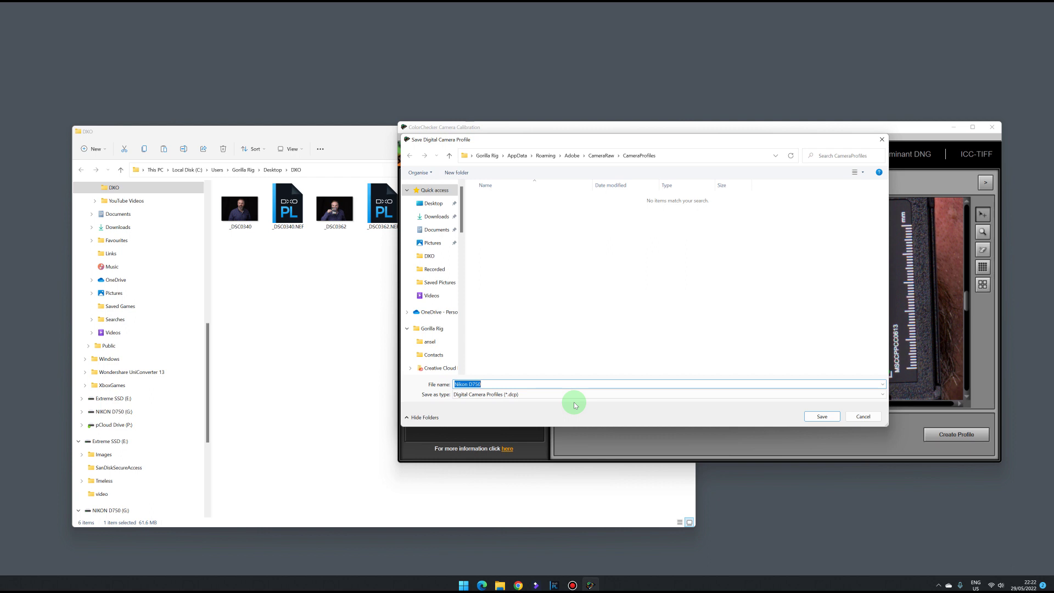
- Save the camera profile as 'todays', acknowledge the success message, and minimize ColorChecker
text(todays)
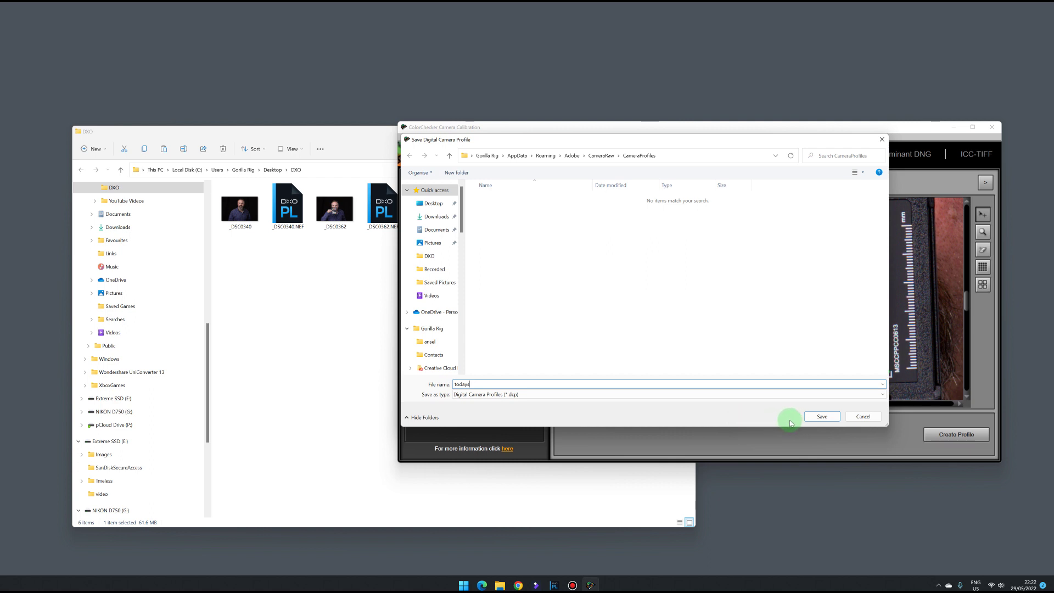
click(821, 418)
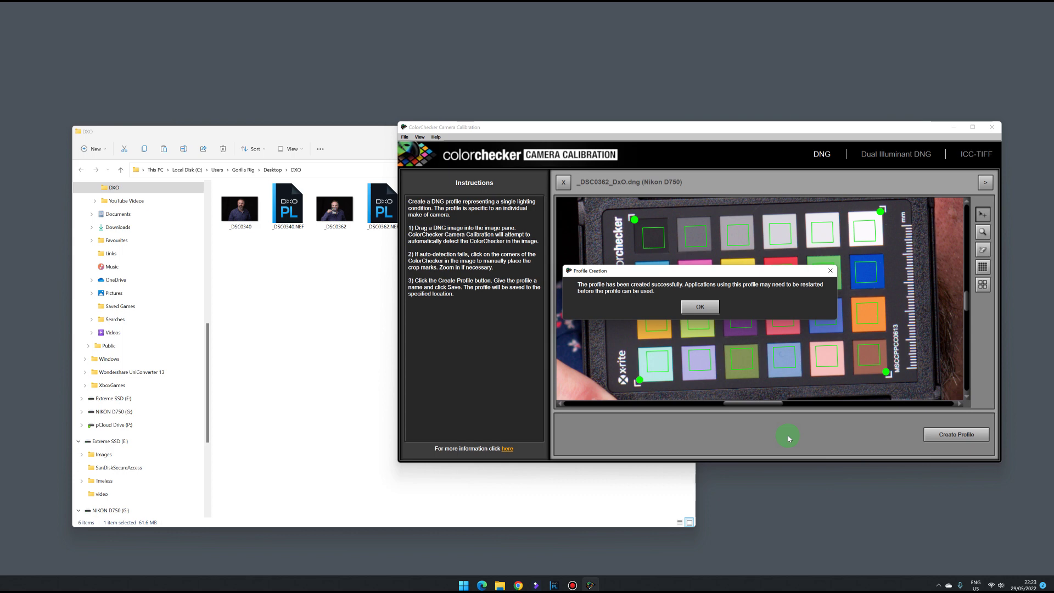
click(706, 310)
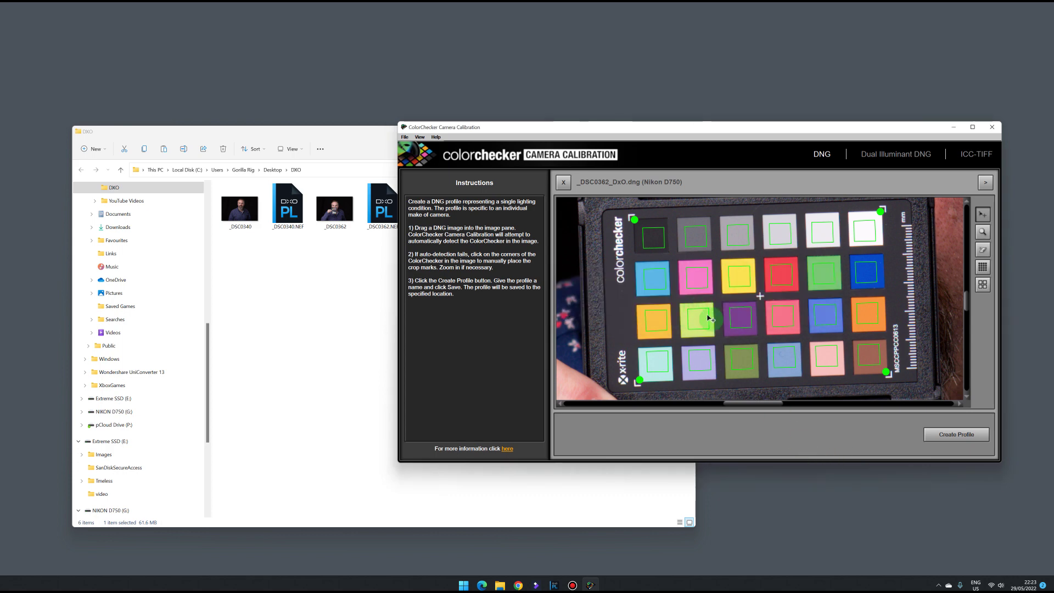
click(954, 128)
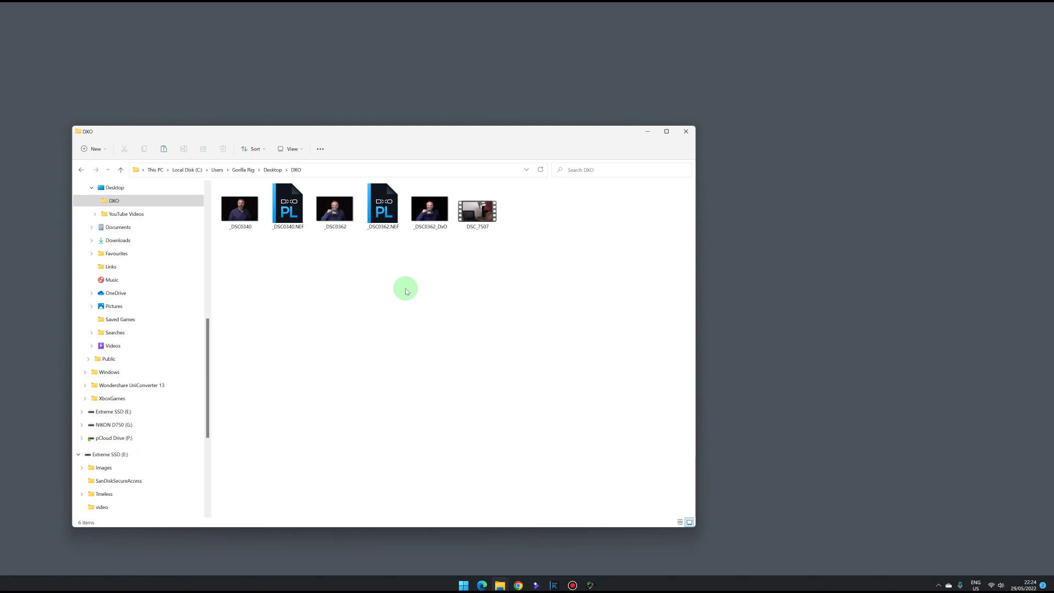
- Paste todays.dcp into the DXO folder, then return to DxO PhotoLab
right_click(406, 289)
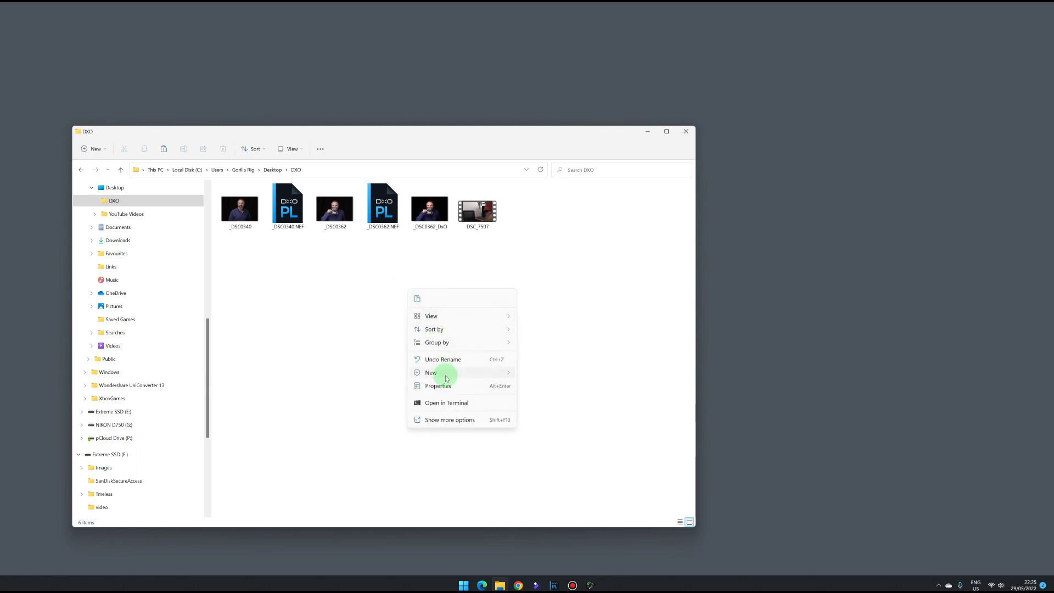
mouse_move(441, 373)
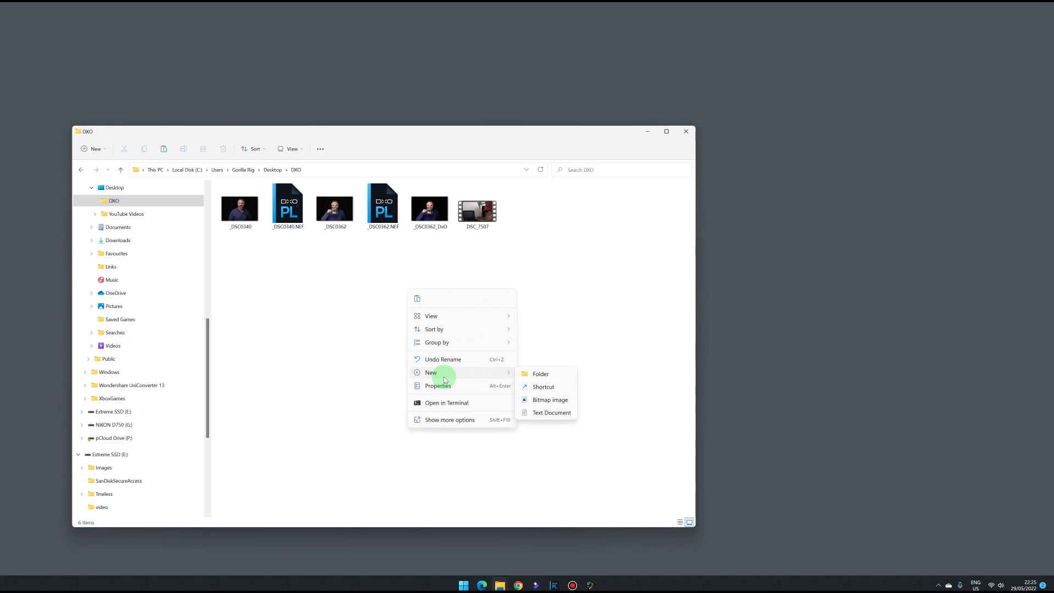
click(417, 298)
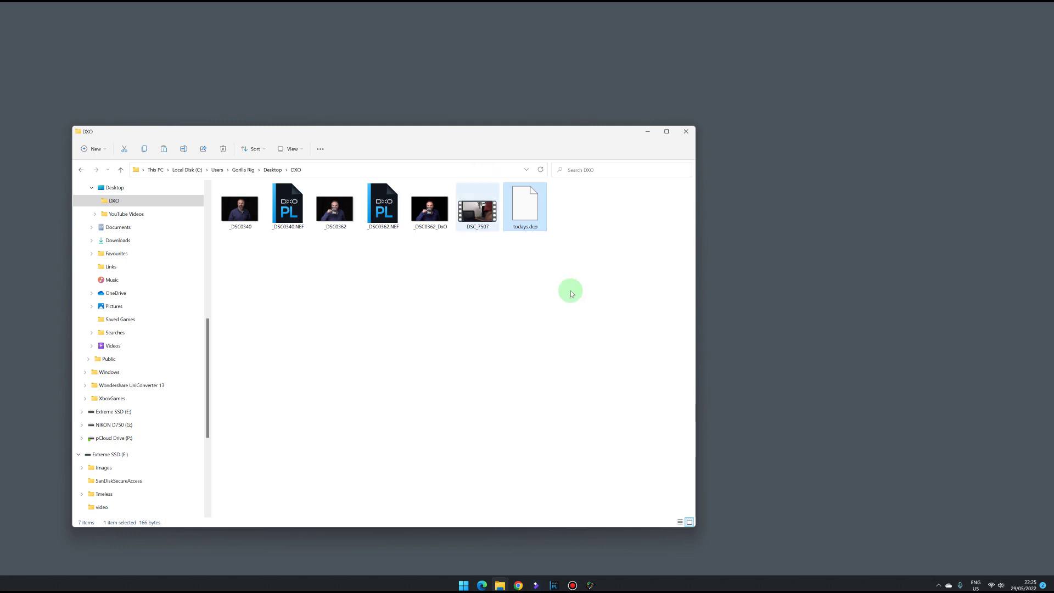
click(554, 585)
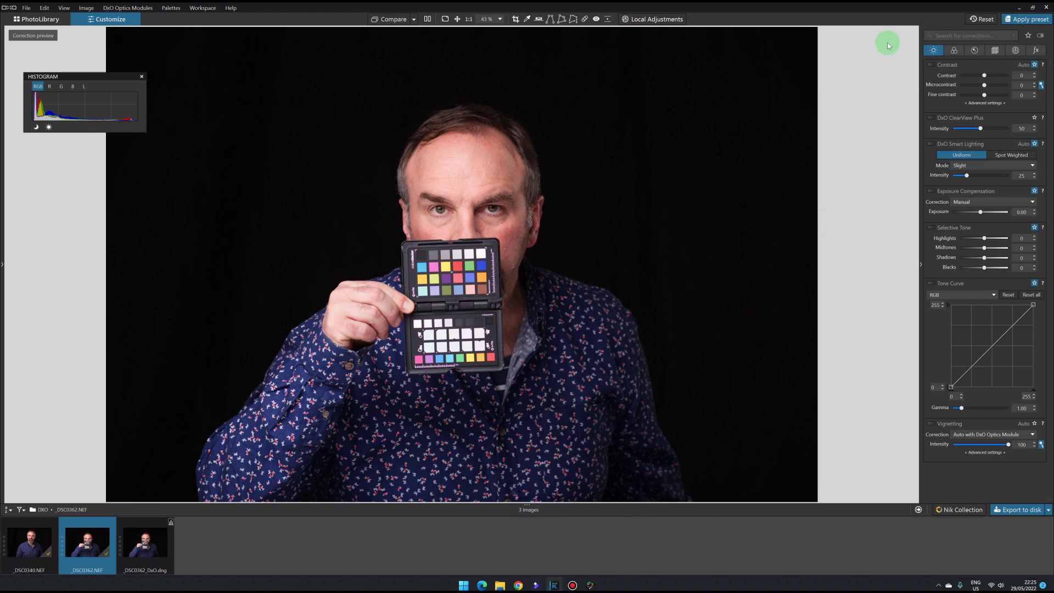
- Render _DSC0362.NEF with the imported todays.dcp file as its DCP Profile color rendering
click(954, 50)
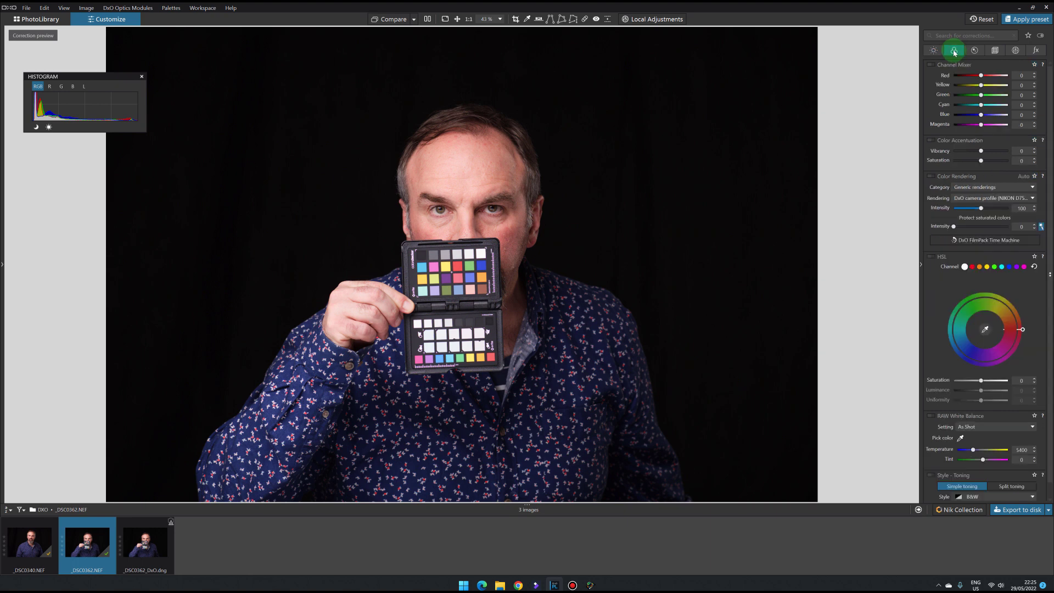
click(970, 189)
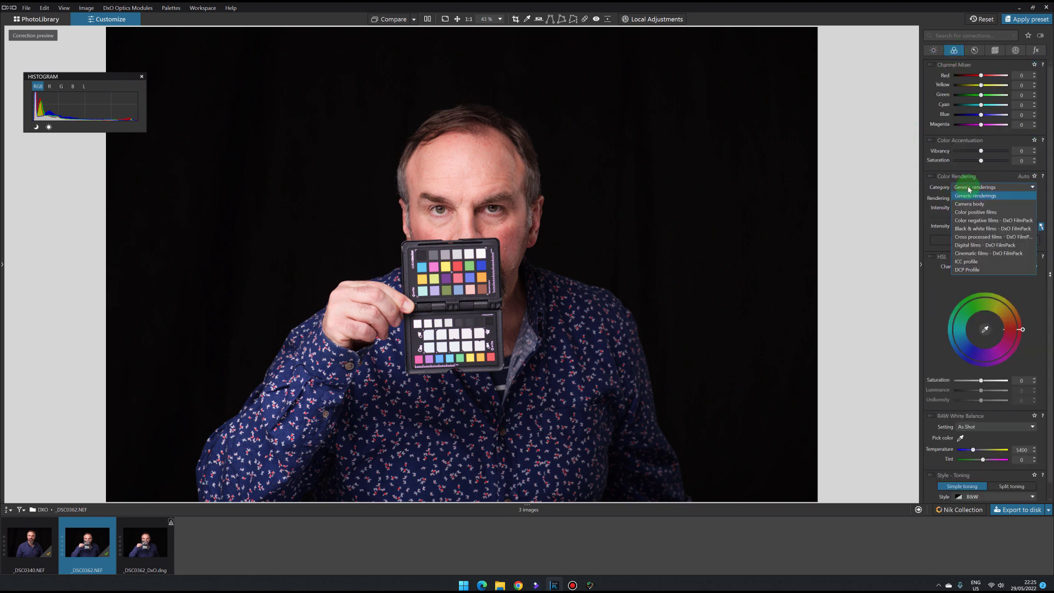
click(963, 269)
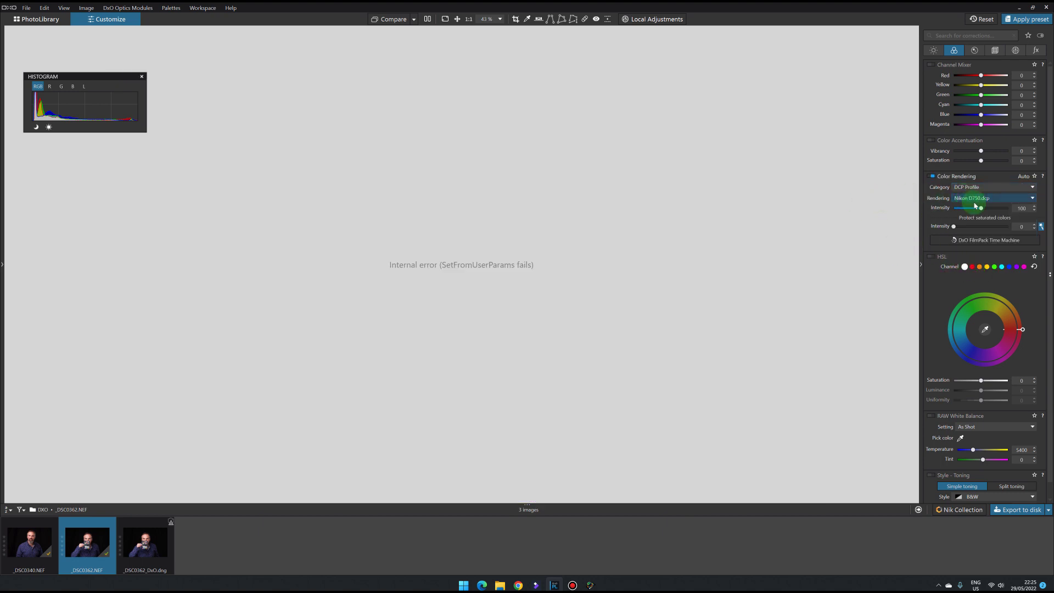
click(1029, 200)
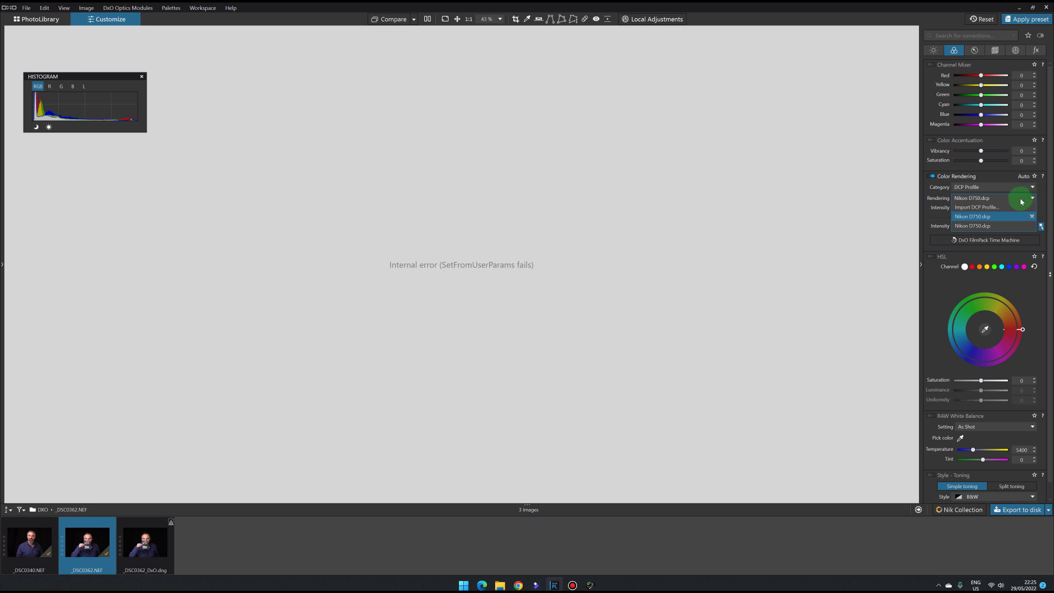
click(995, 209)
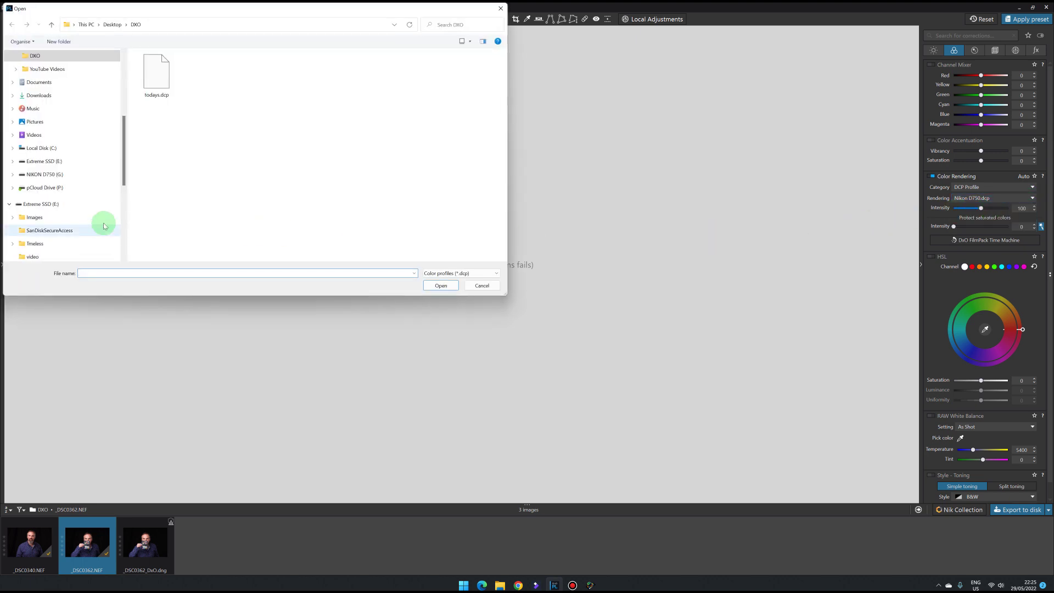
click(156, 74)
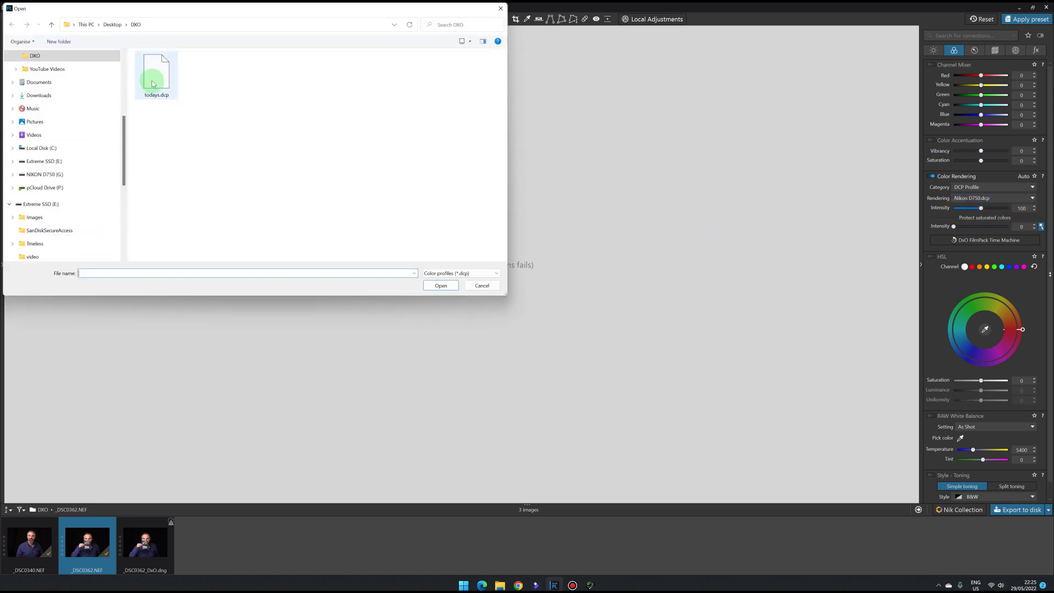
click(441, 284)
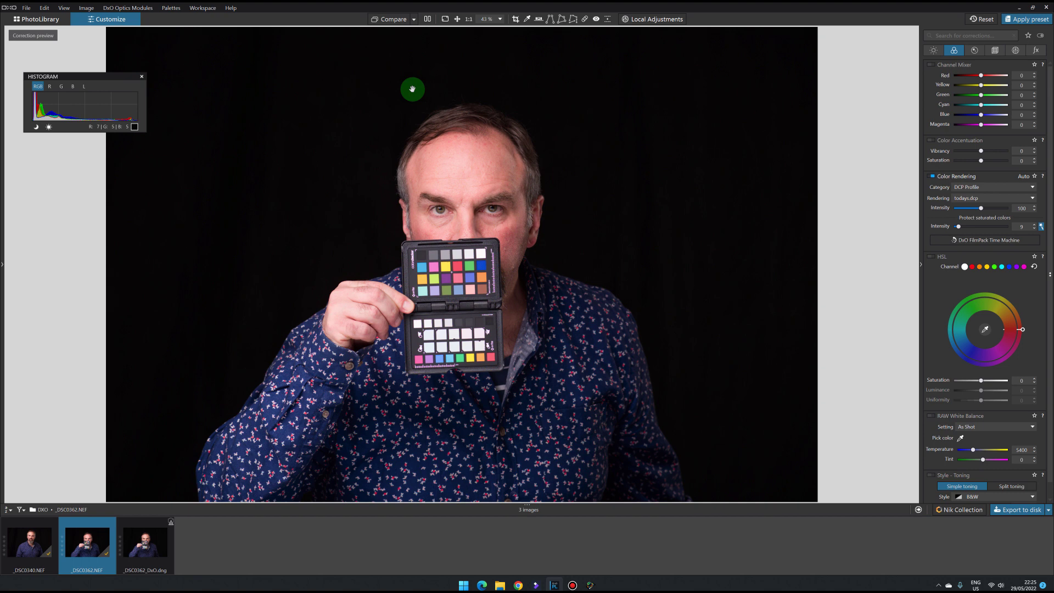
click(929, 178)
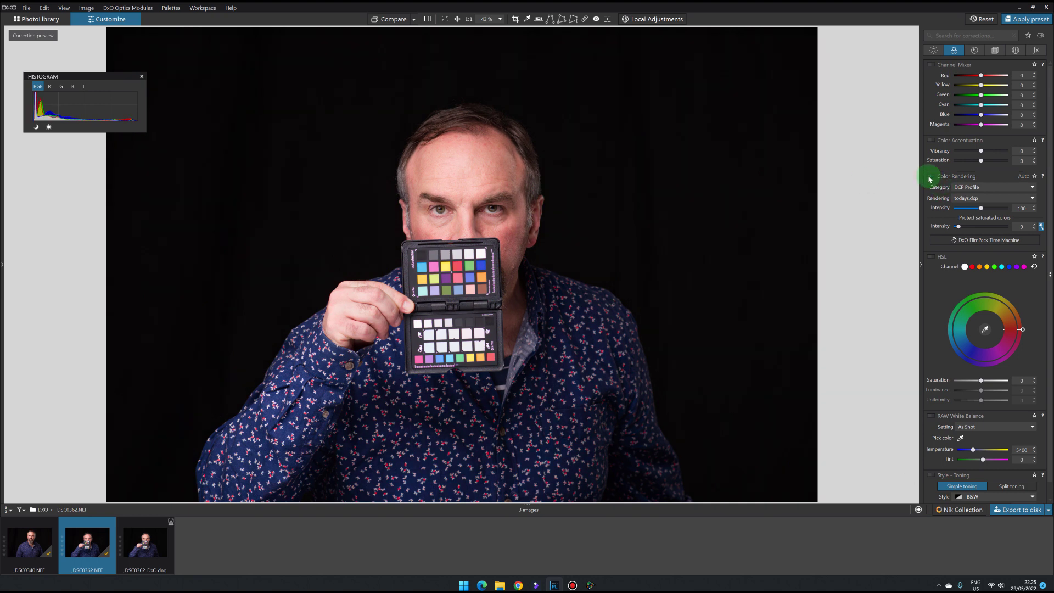
click(929, 178)
click(929, 179)
click(929, 178)
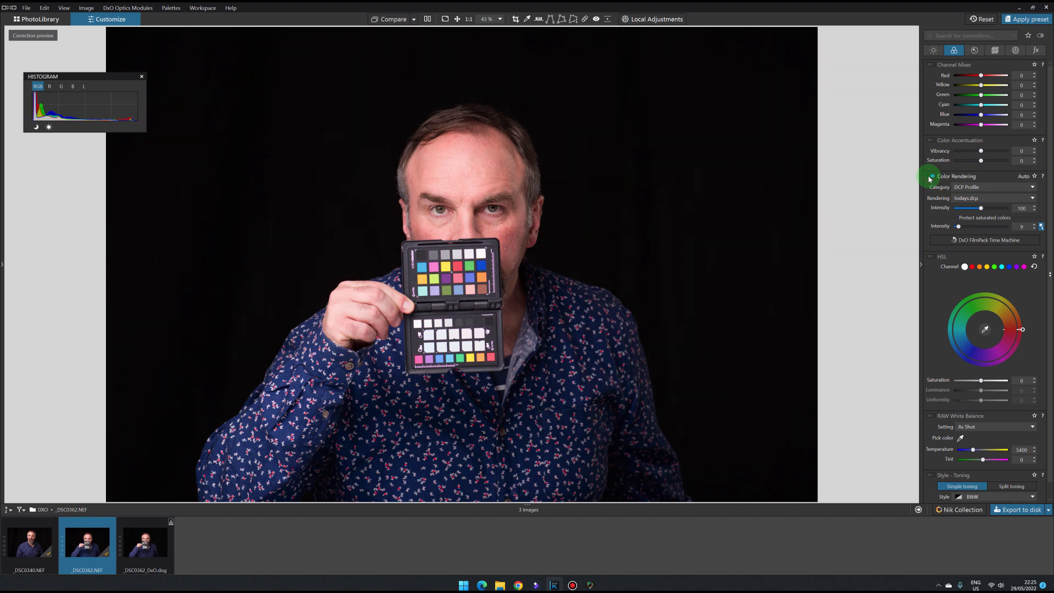
click(930, 178)
click(930, 179)
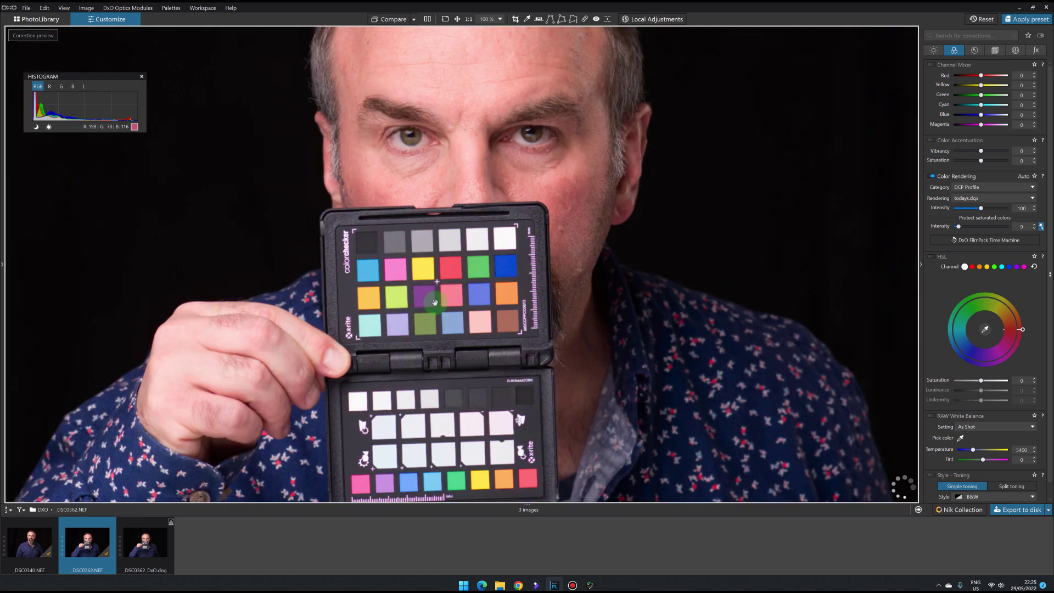
click(462, 265)
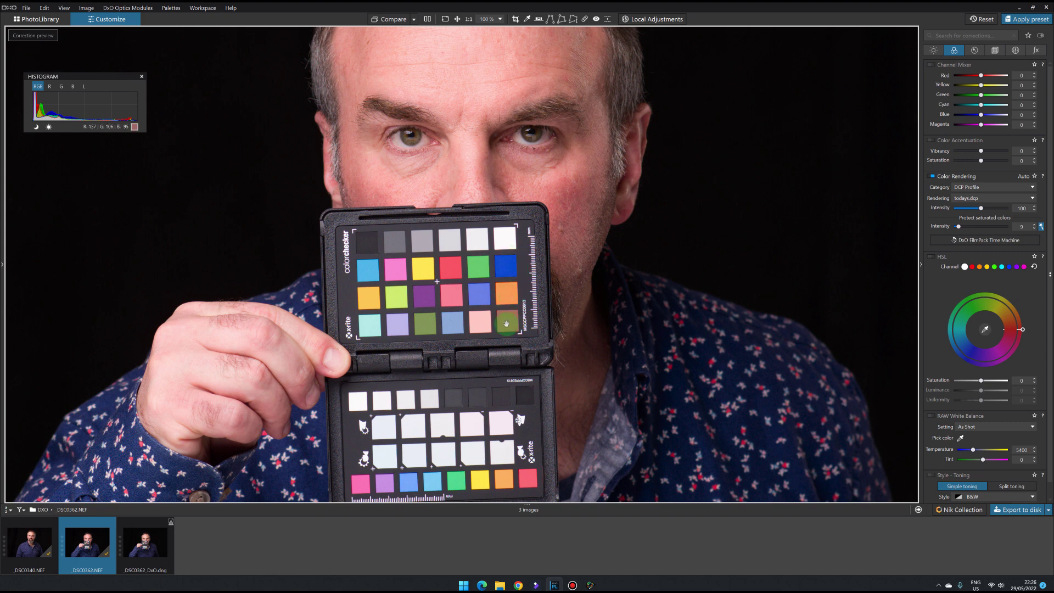
click(930, 177)
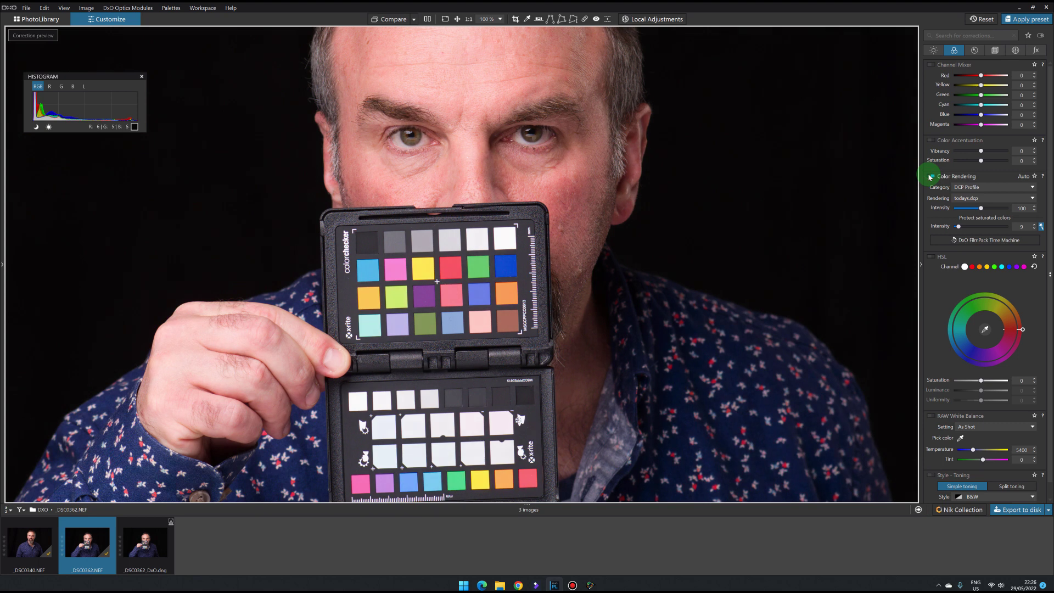
click(930, 177)
click(930, 177)
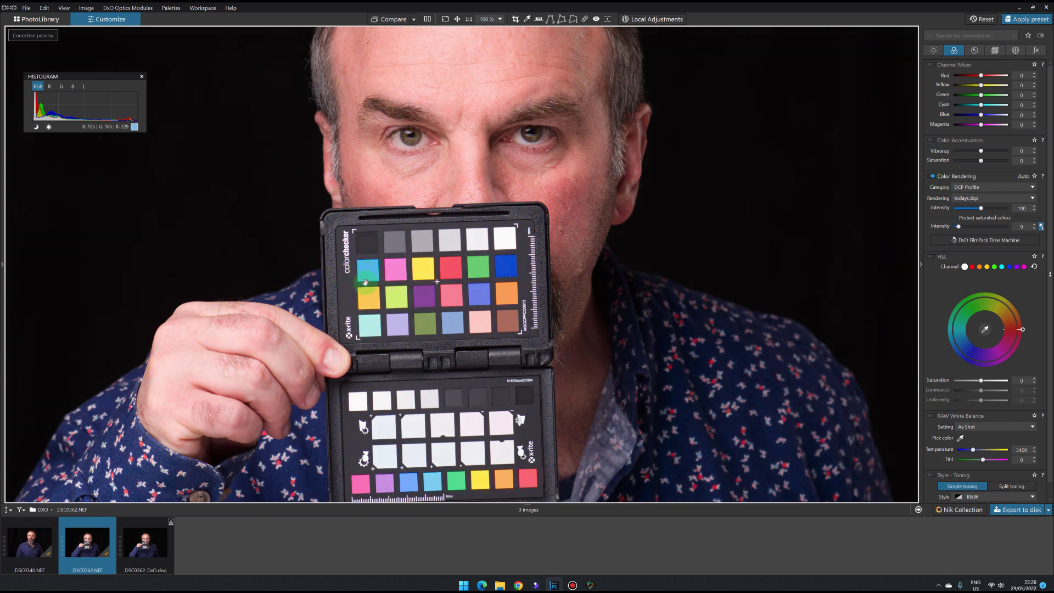
click(930, 176)
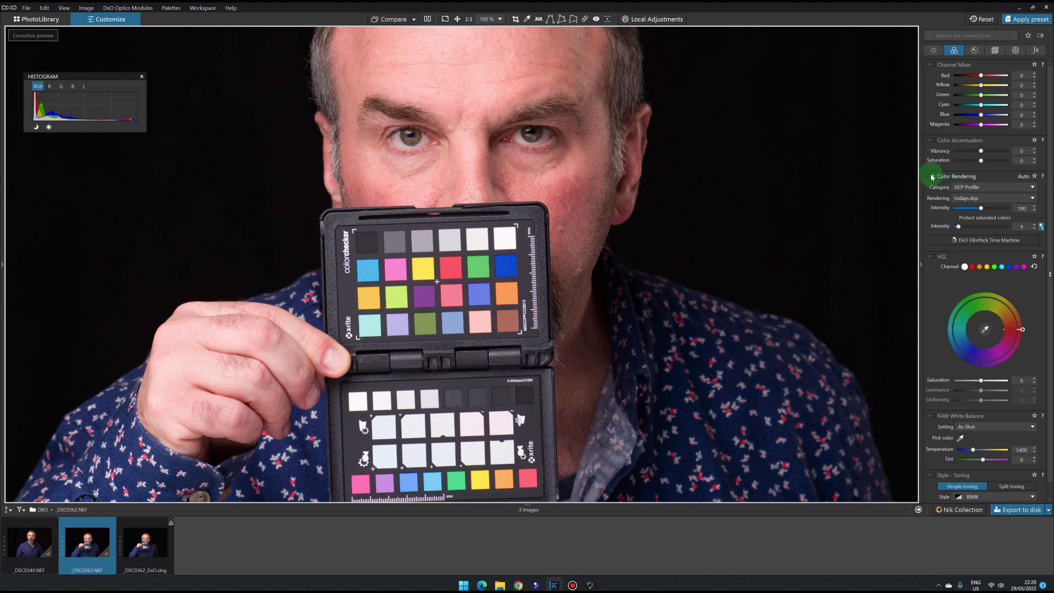
click(931, 177)
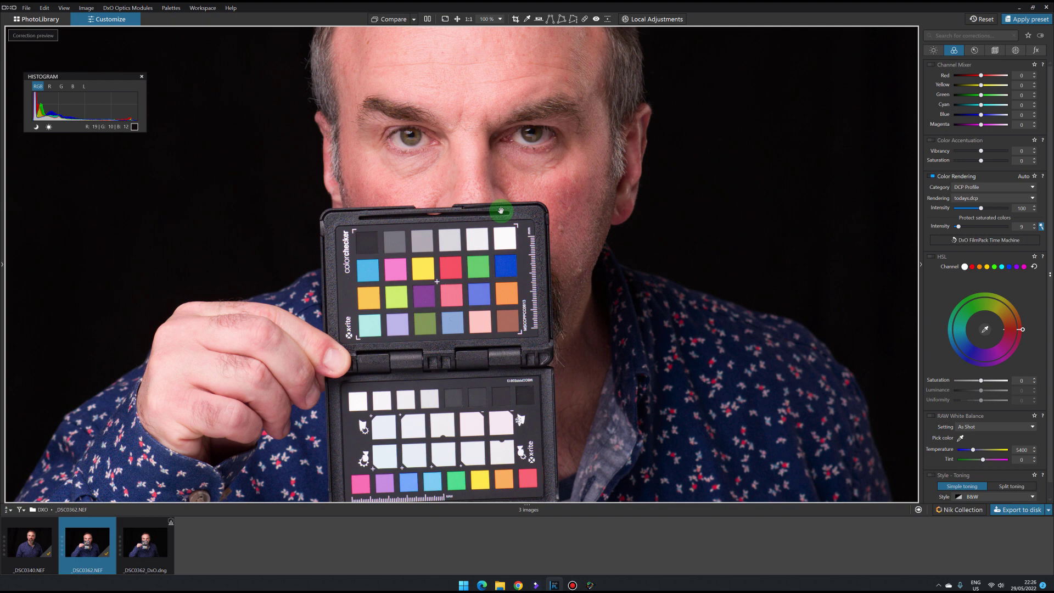
click(437, 142)
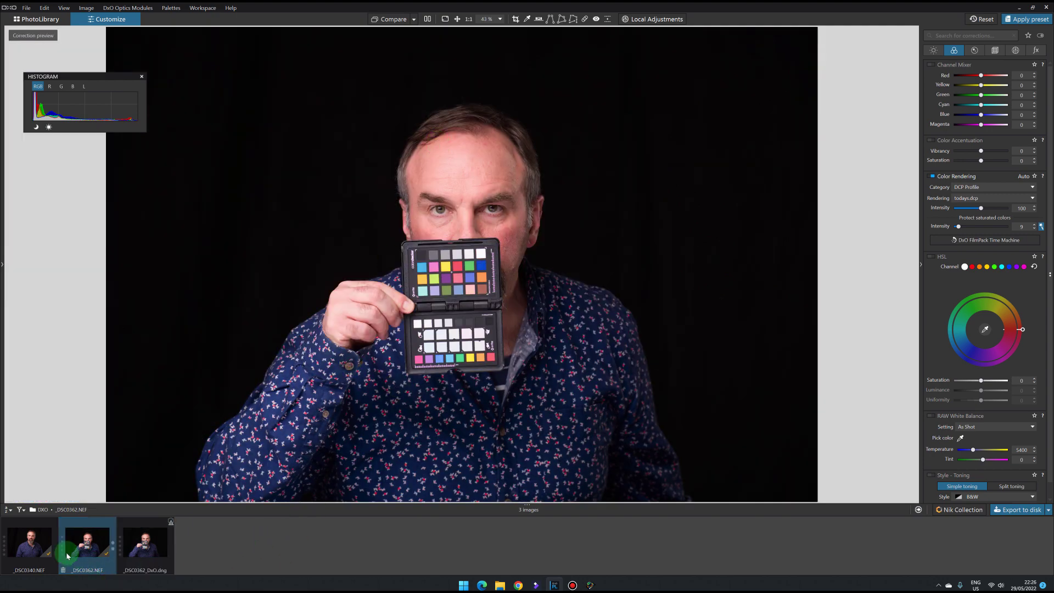
- Switch the _DSC0340.NEF portrait's Color Rendering category to the todays.dcp DCP Profile
click(30, 542)
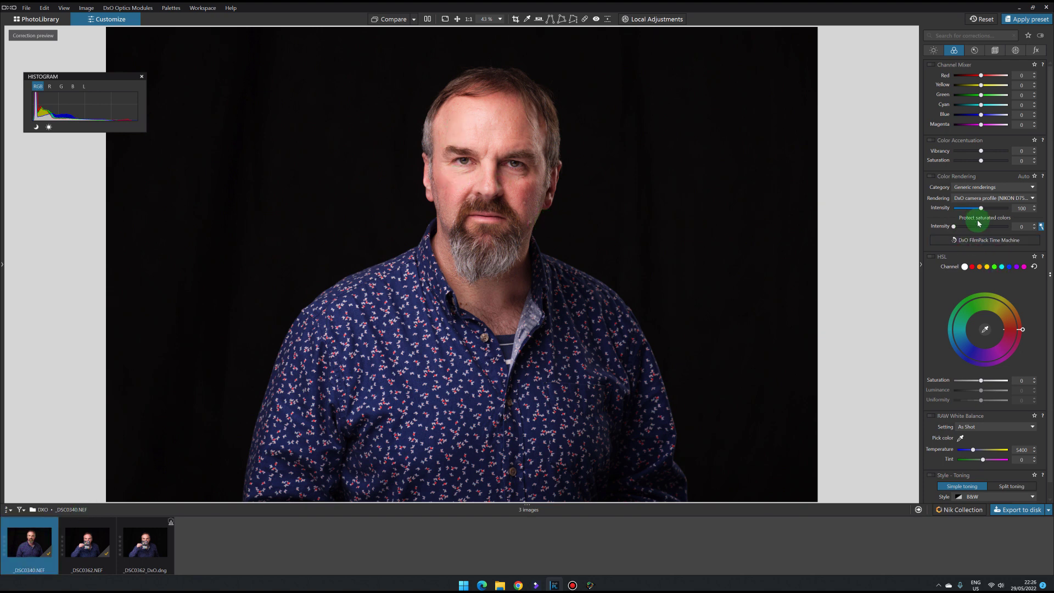
click(978, 188)
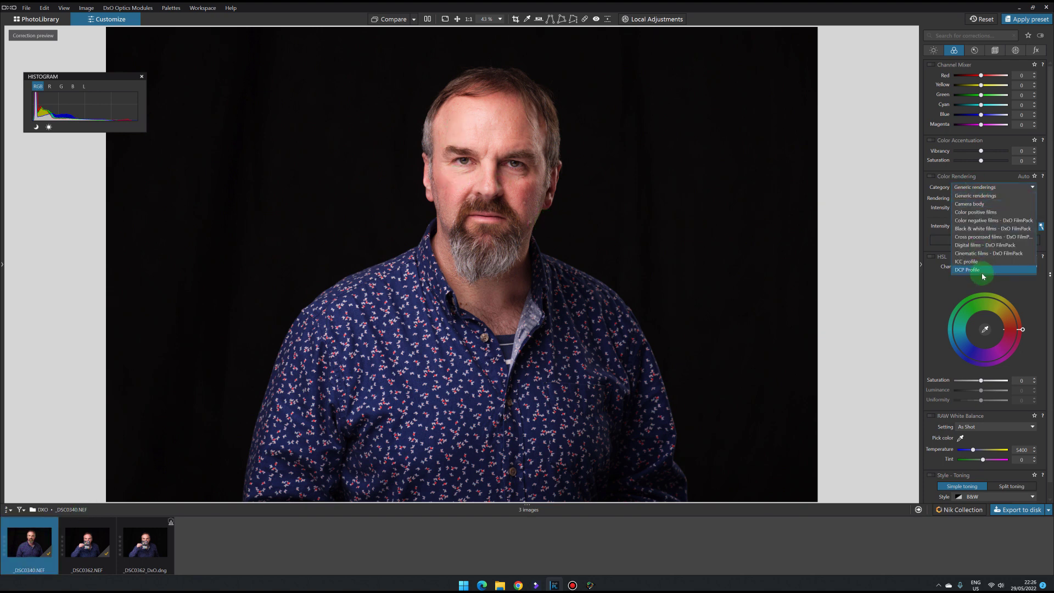
click(975, 269)
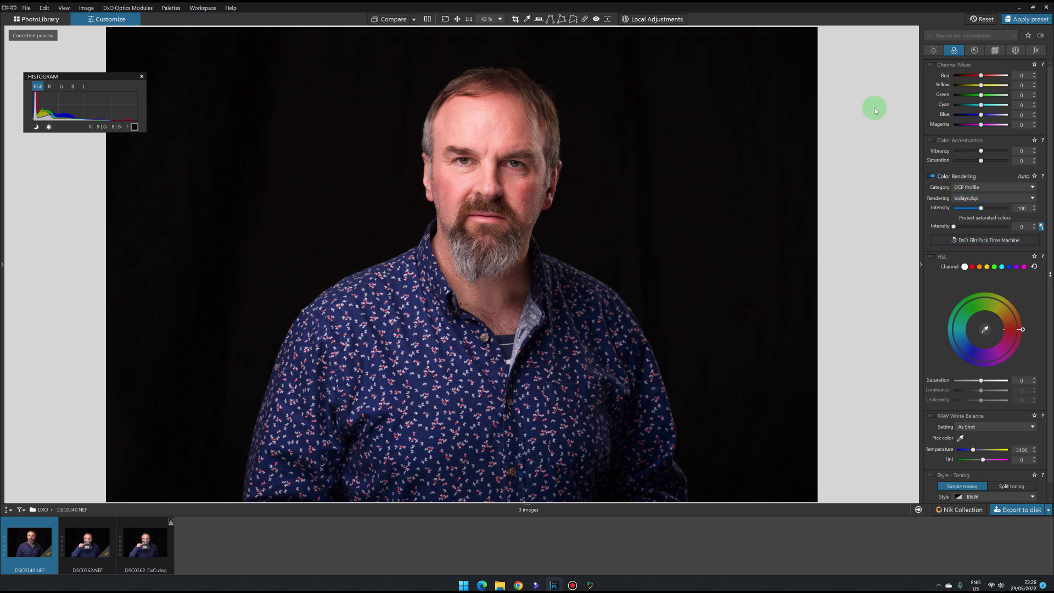
click(933, 50)
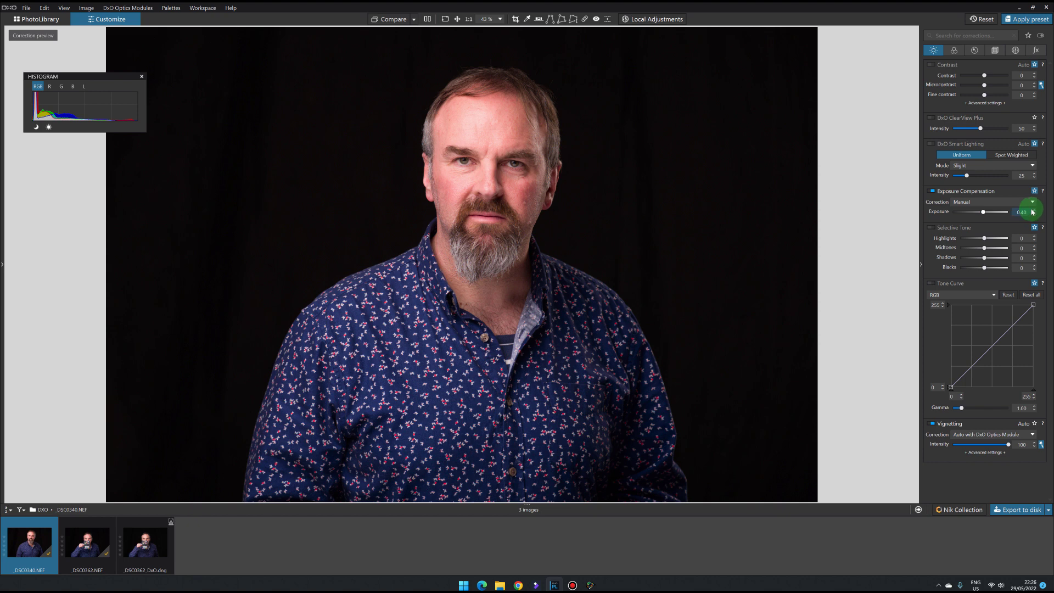
click(395, 21)
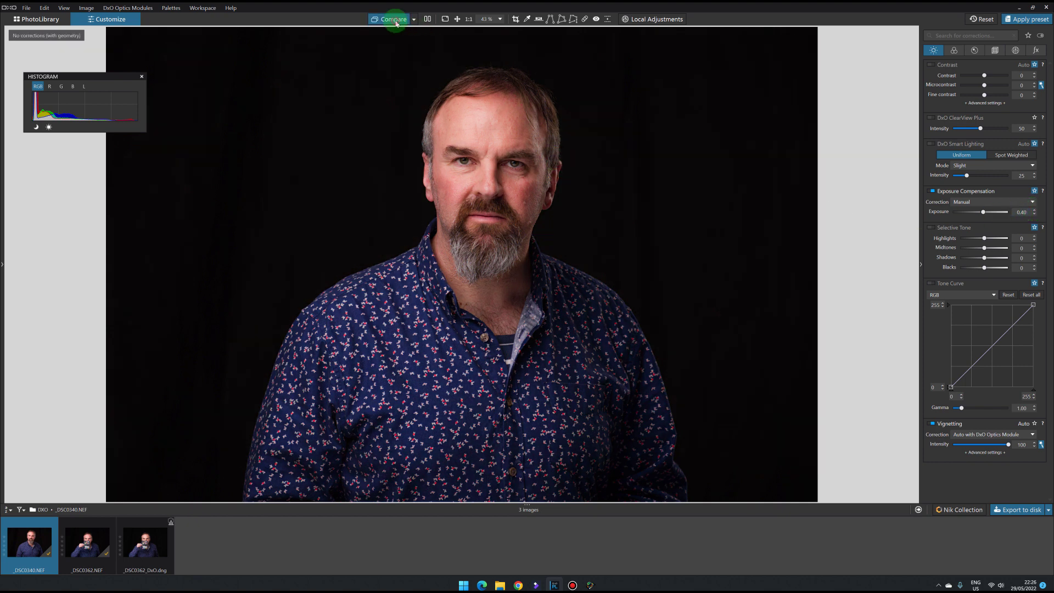
click(395, 21)
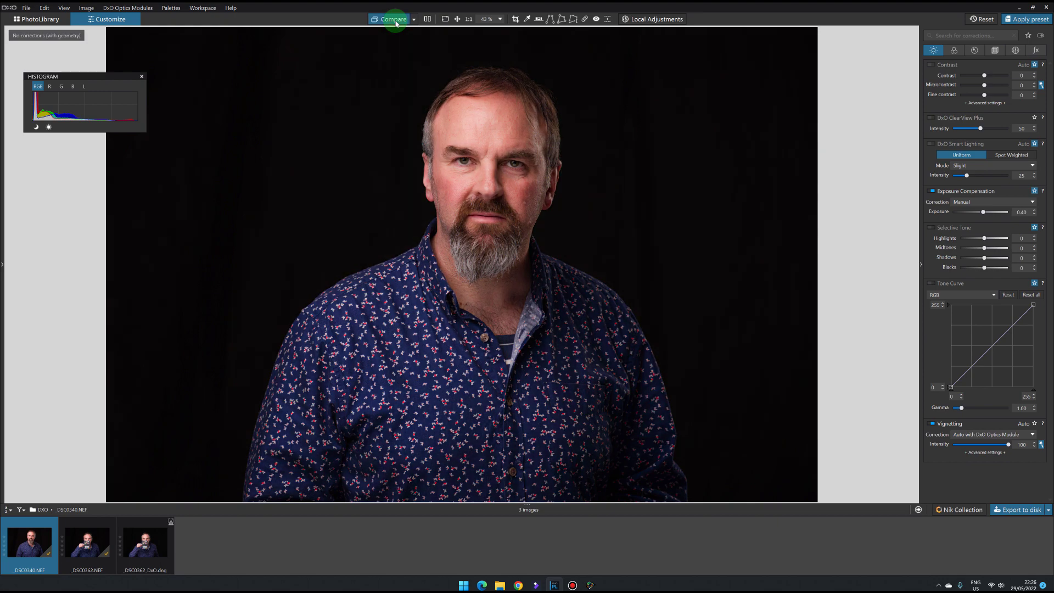